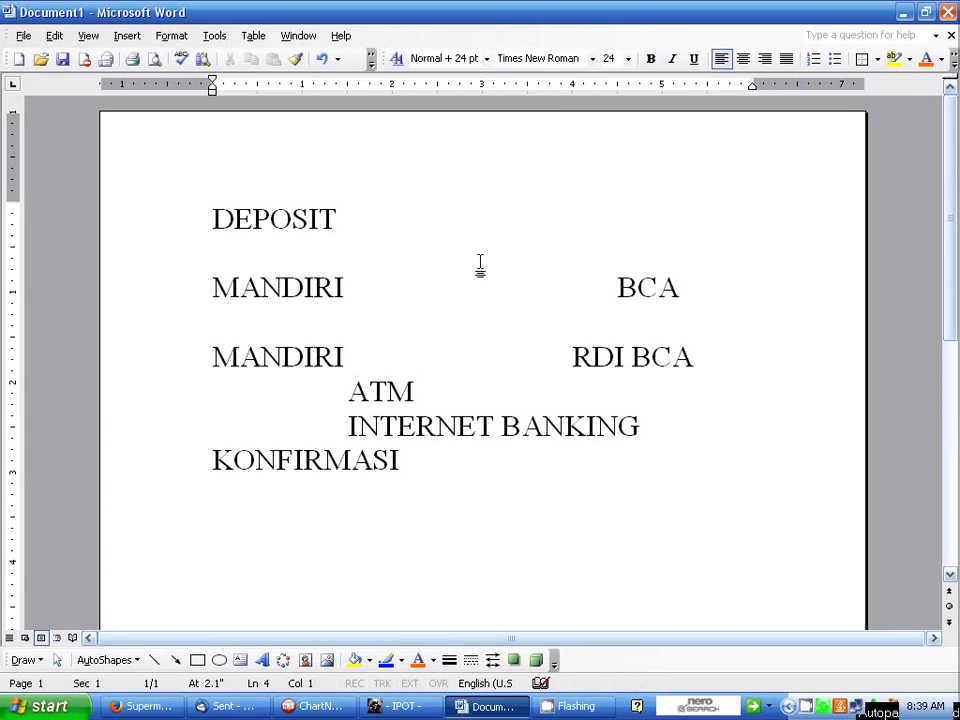
# - Add a blank line after INTERNET BANKING and change the last line to WAJIB KONFIRMASI
pyautogui.press('Down')
pyautogui.press('Down')
pyautogui.press('End')
pyautogui.press('Down')
pyautogui.press('End')
pyautogui.press('Return')
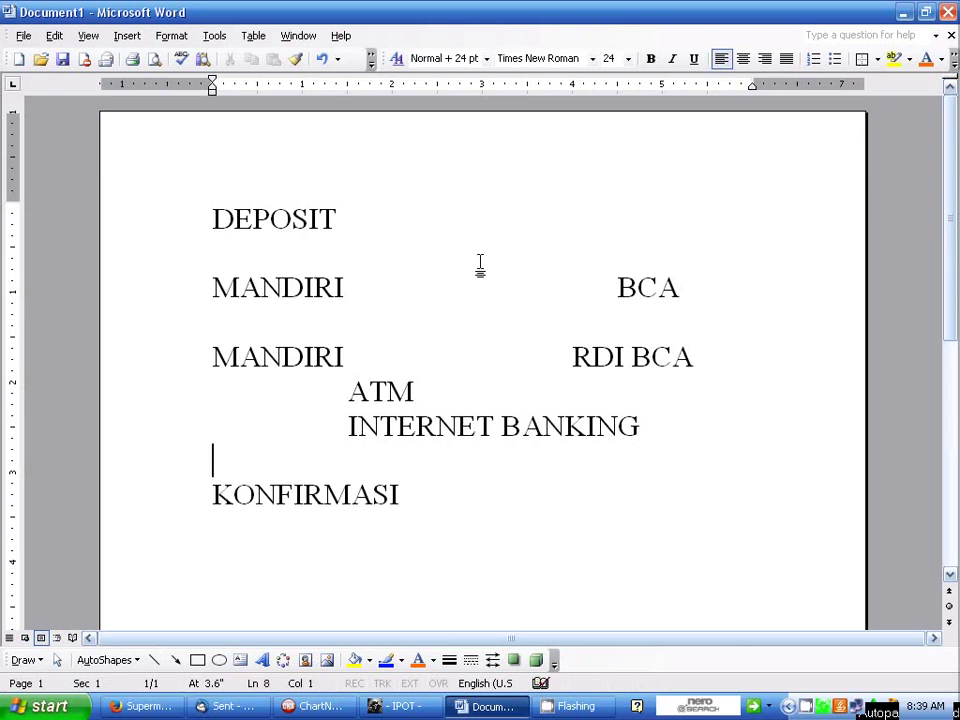
pyautogui.press('Down')
pyautogui.press('Right')
pyautogui.press('Left')
pyautogui.write('WAJIB')
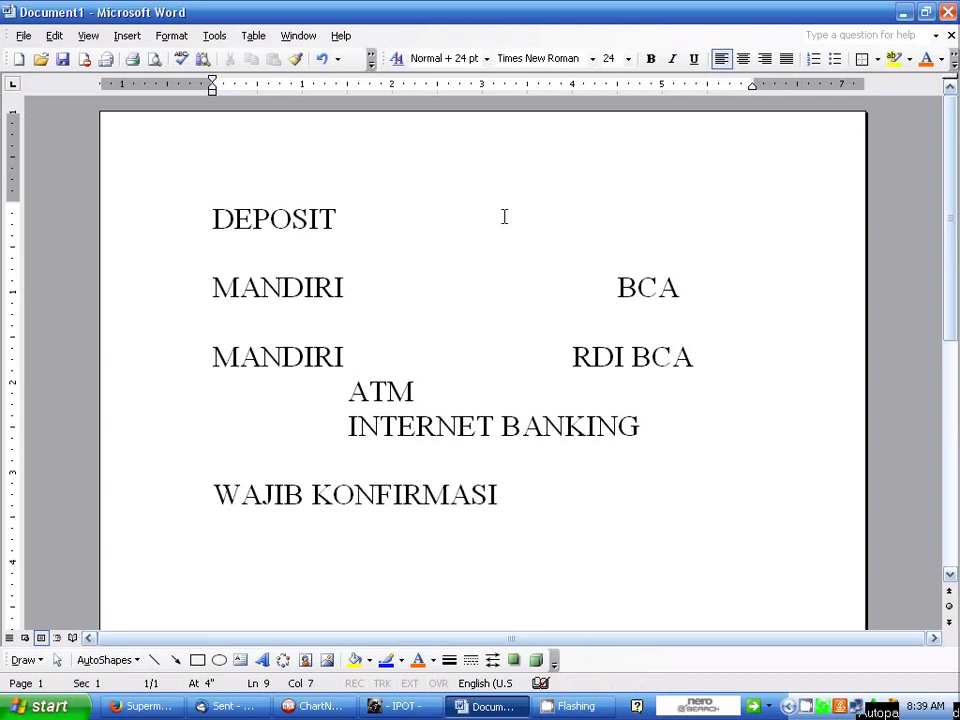
pyautogui.click(549, 497)
pyautogui.click(140, 706)
# - Compose a new Yahoo Mail message addressed to the IPOT service e-mail address
pyautogui.click(107, 44)
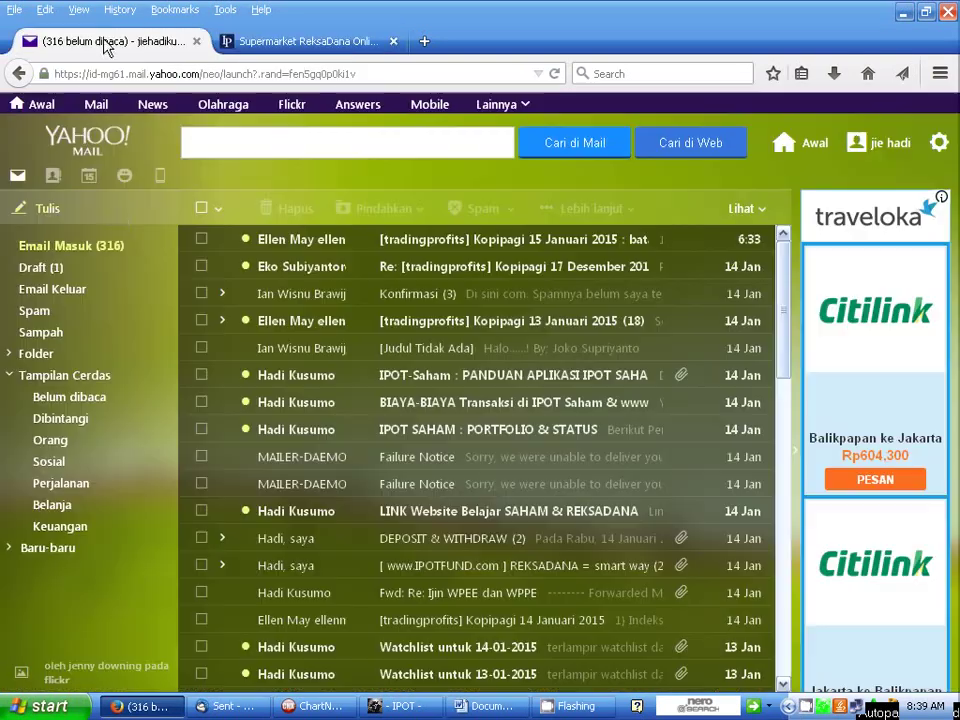
pyautogui.click(52, 214)
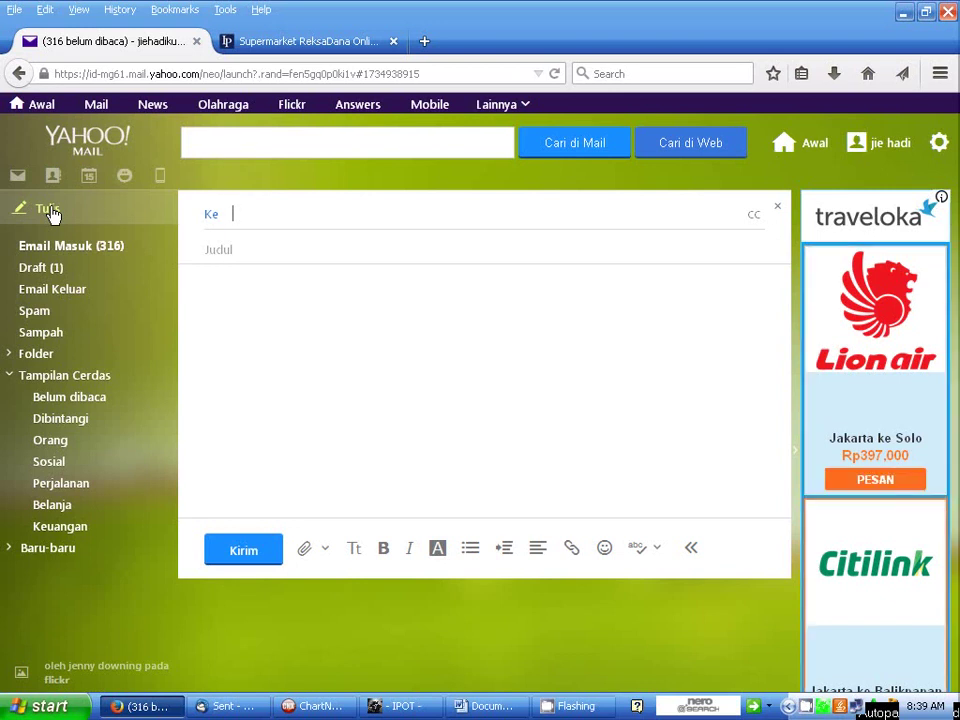
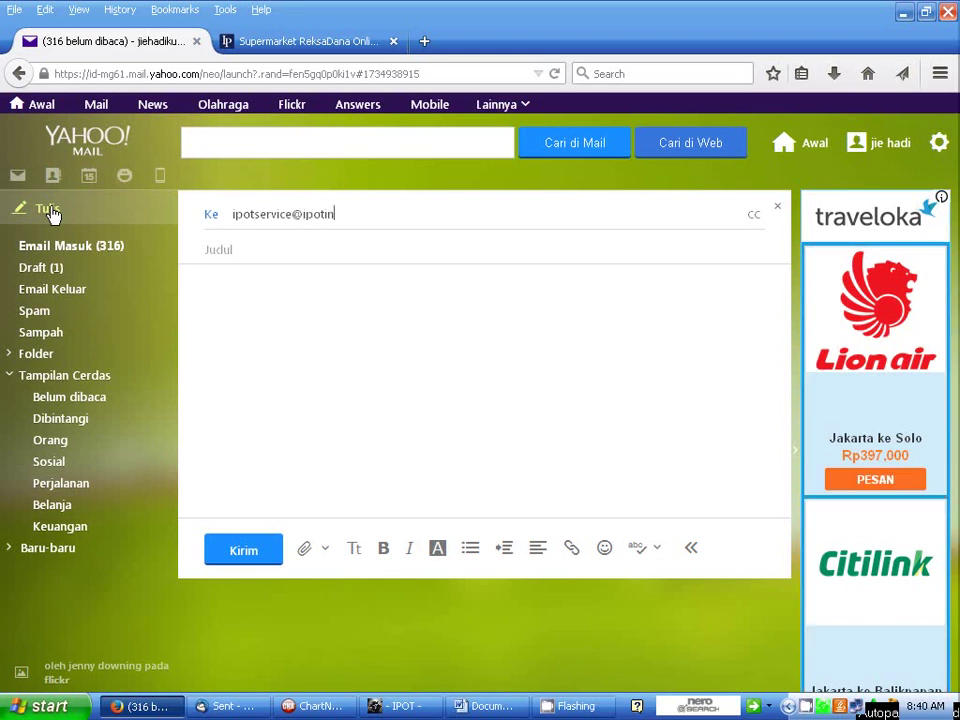
pyautogui.press('Left')
pyautogui.press('Left')
pyautogui.press('Left')
pyautogui.press('Left')
pyautogui.write('a')
pyautogui.press('Right')
pyautogui.press('Right')
pyautogui.press('Right')
pyautogui.press('Right')
pyautogui.click(328, 246)
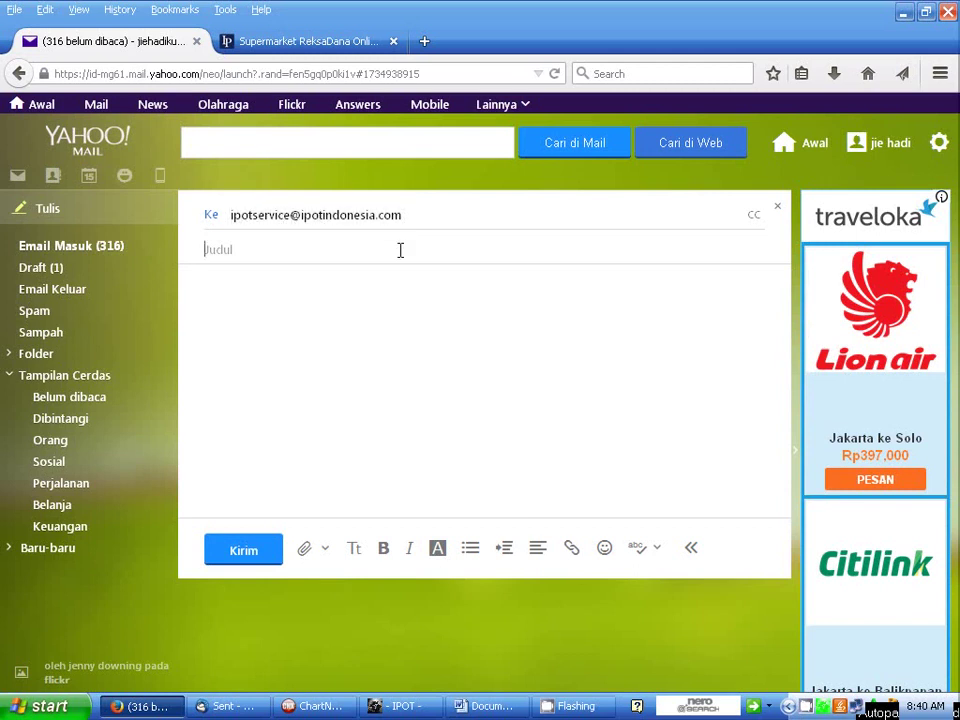
# - Enter subject 'konfirmasi deposit :' with the sender's name, and begin the body 'telah deposit'
pyautogui.write('konfirmasi deposit')
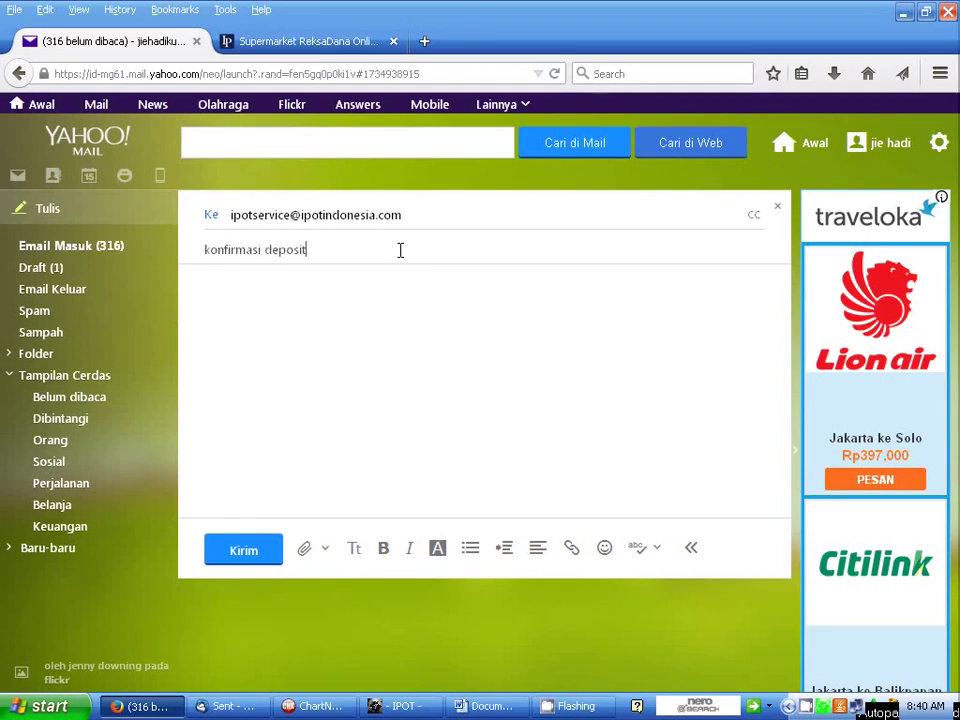
pyautogui.write(' : ')
pyautogui.write('GO')
pyautogui.press('BackSpace')
pyautogui.press('BackSpace')
pyautogui.press('BackSpace')
pyautogui.write('Hadi')
pyautogui.click(380, 285)
pyautogui.write('telah deposit')
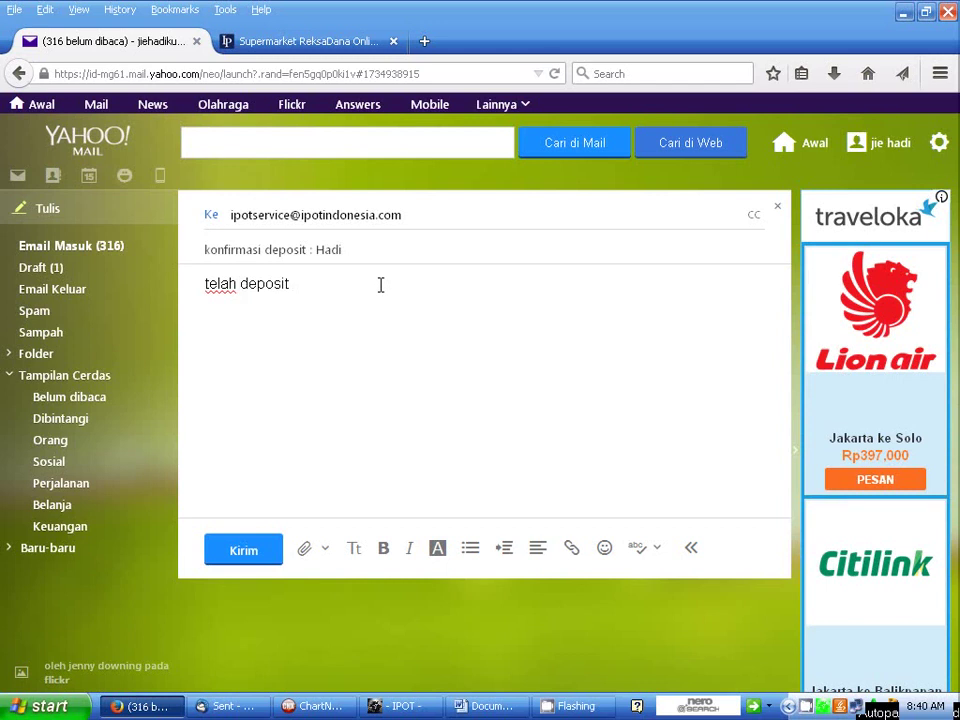
pyautogui.write(' sebesa')
# - Write the 10.000.000 amount and the source Mandiri account's holder and account number
pyautogui.press('BackSpace')
pyautogui.press('BackSpace')
pyautogui.press('BackSpace')
pyautogui.press('BackSpace')
pyautogui.press('Return')
pyautogui.press('Return')
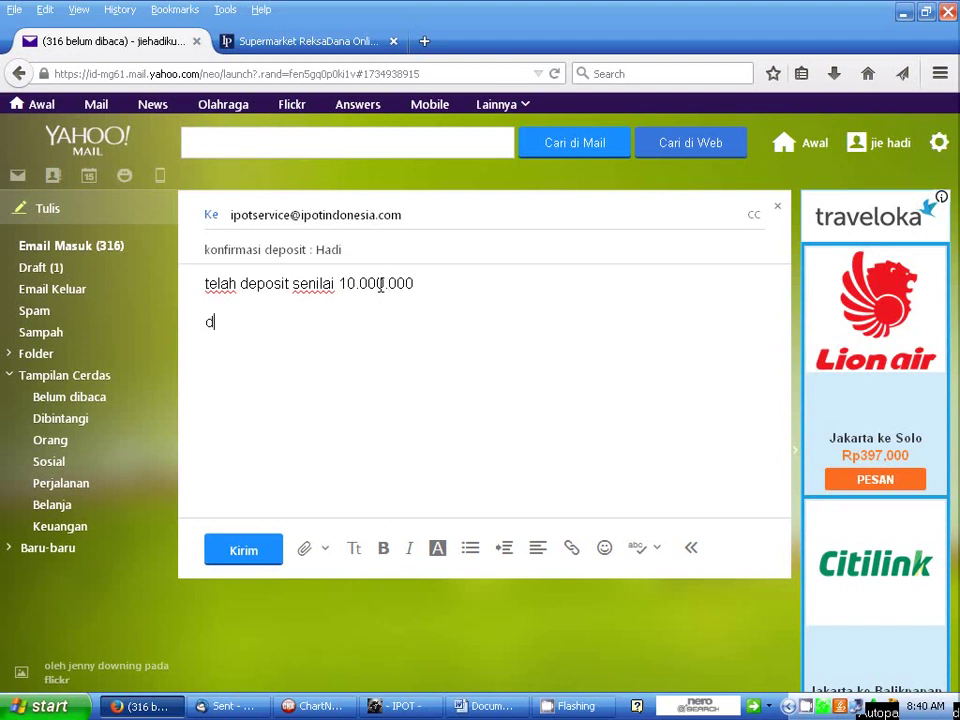
pyautogui.press('Return')
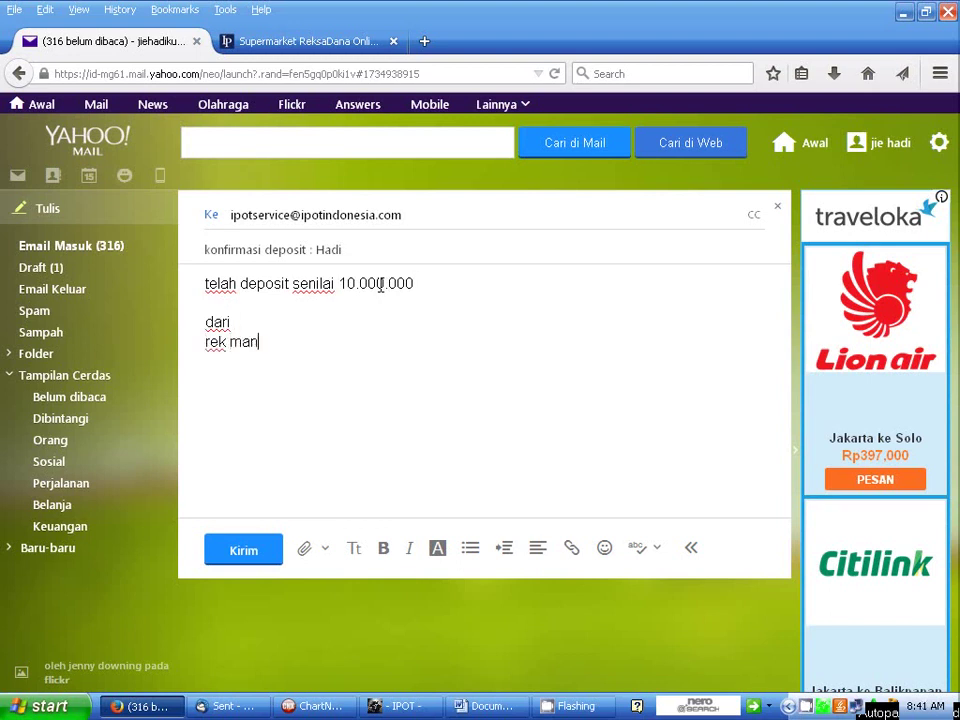
pyautogui.press('Return')
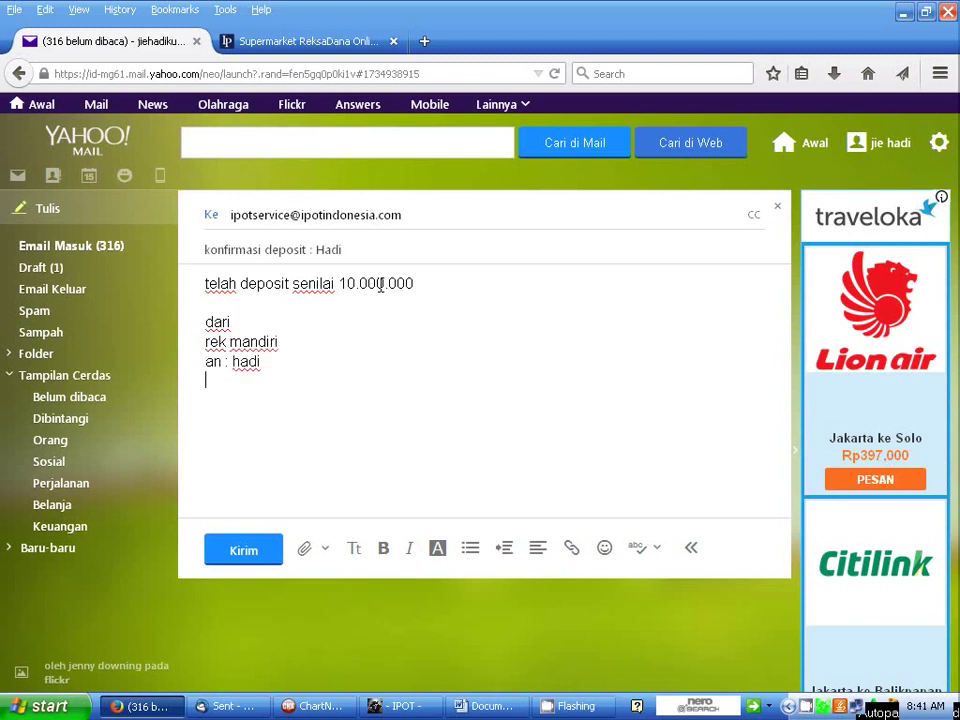
pyautogui.press('Return')
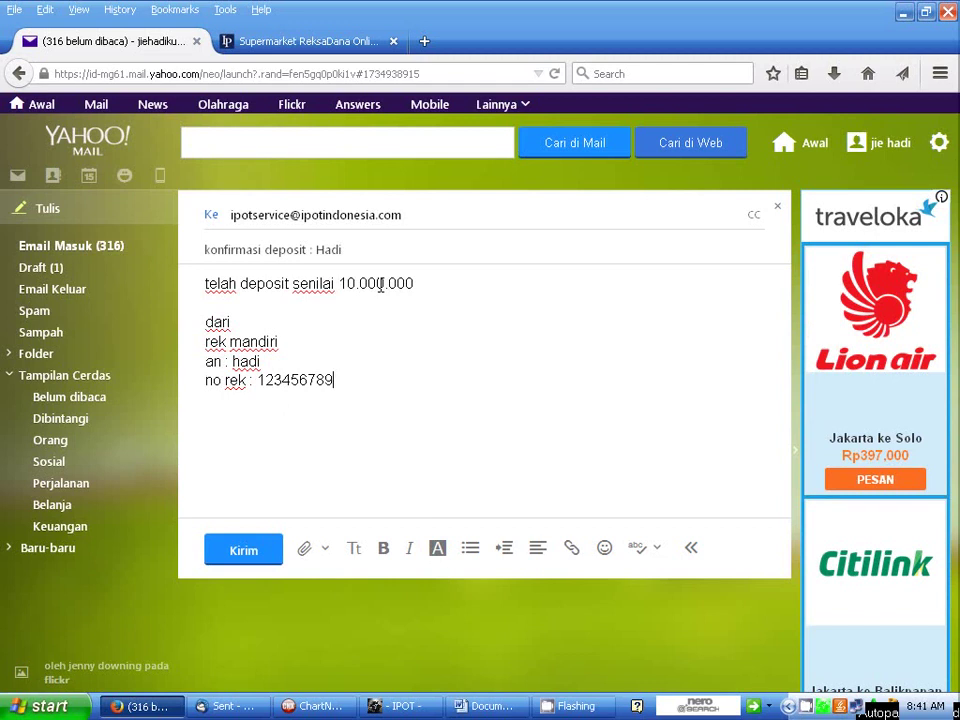
# - Add the destination RDI BCA account's holder name and account number to the body
pyautogui.press('Return')
pyautogui.press('Return')
pyautogui.write('menuju')
pyautogui.press('Return')
pyautogui.write('rdi bca')
pyautogui.press('Return')
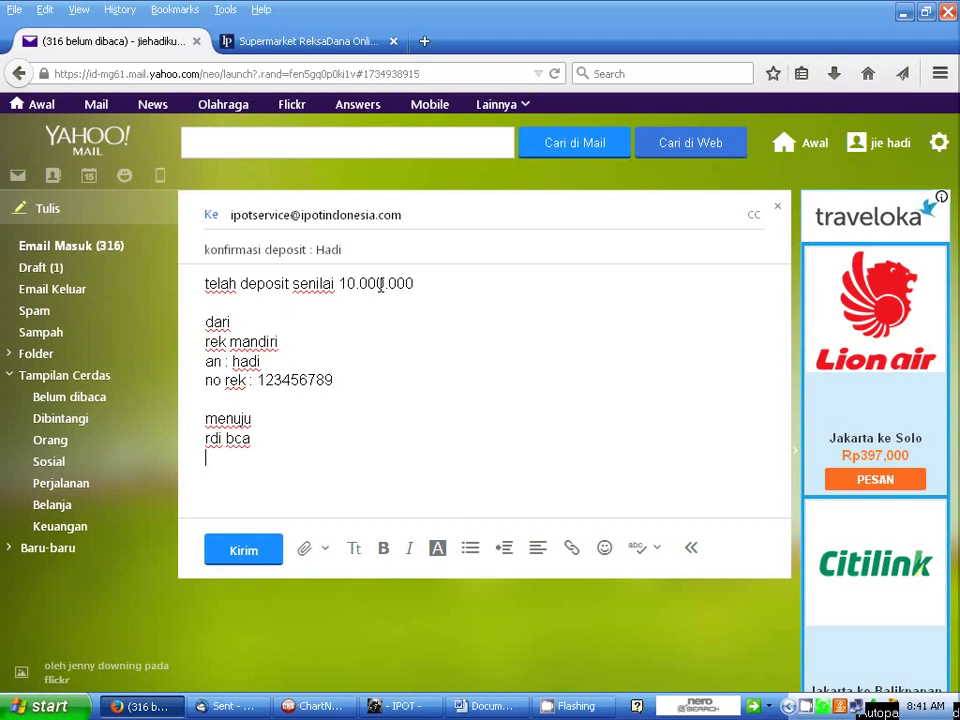
pyautogui.write('an : hadi')
pyautogui.press('Return')
pyautogui.write('no rek')
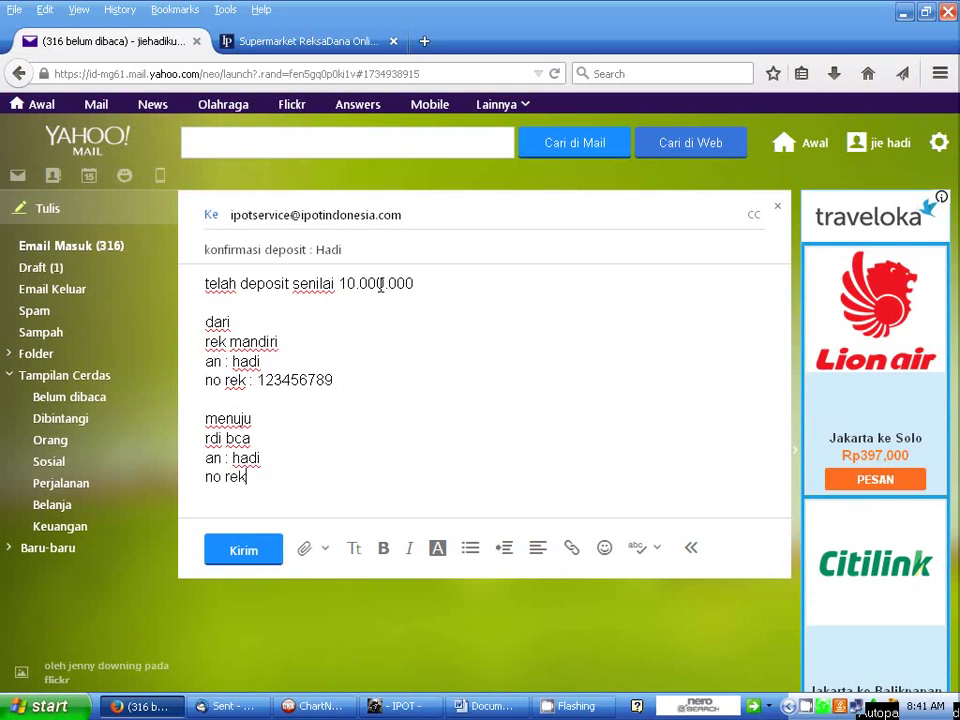
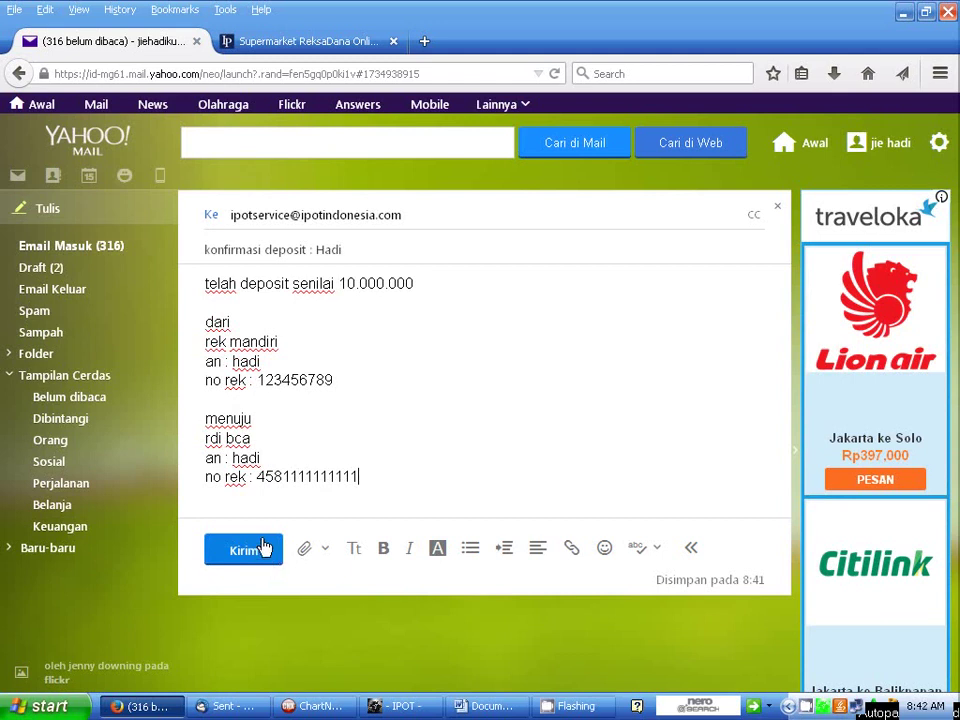
pyautogui.click(343, 48)
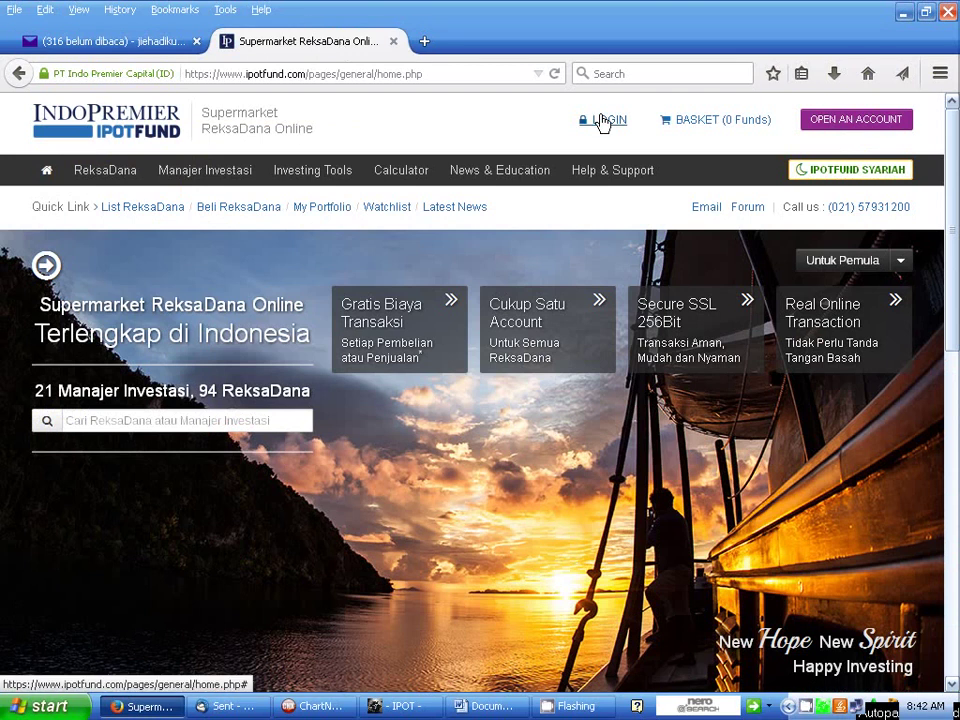
# - Log in through the IPOTFUND Member Login box using the login ID and password
pyautogui.click(603, 121)
pyautogui.click(508, 304)
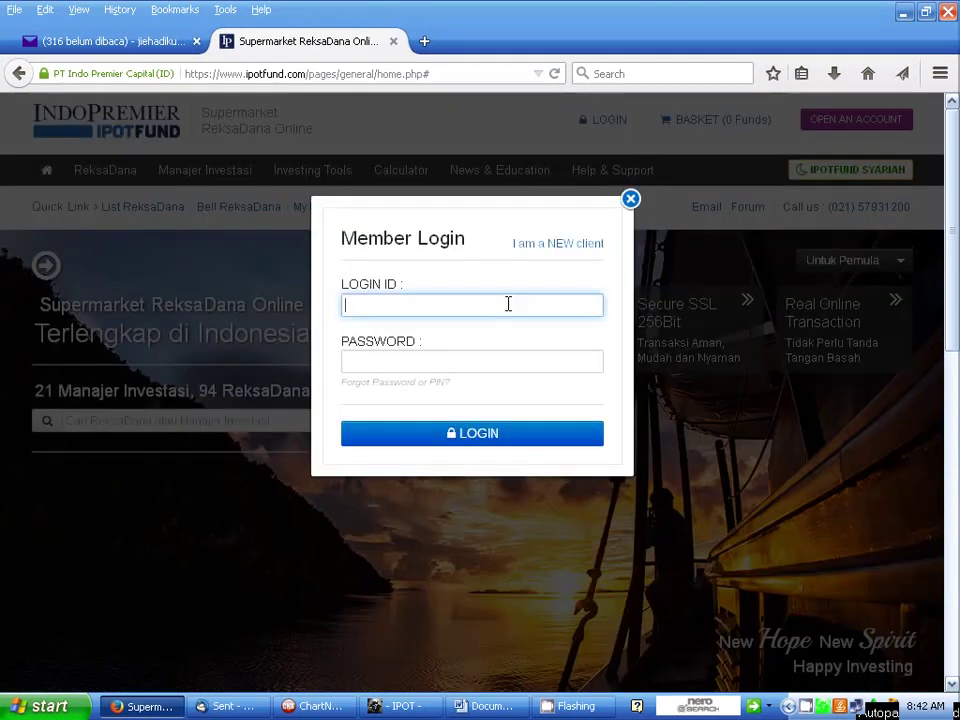
pyautogui.press('Tab')
pyautogui.write('***')
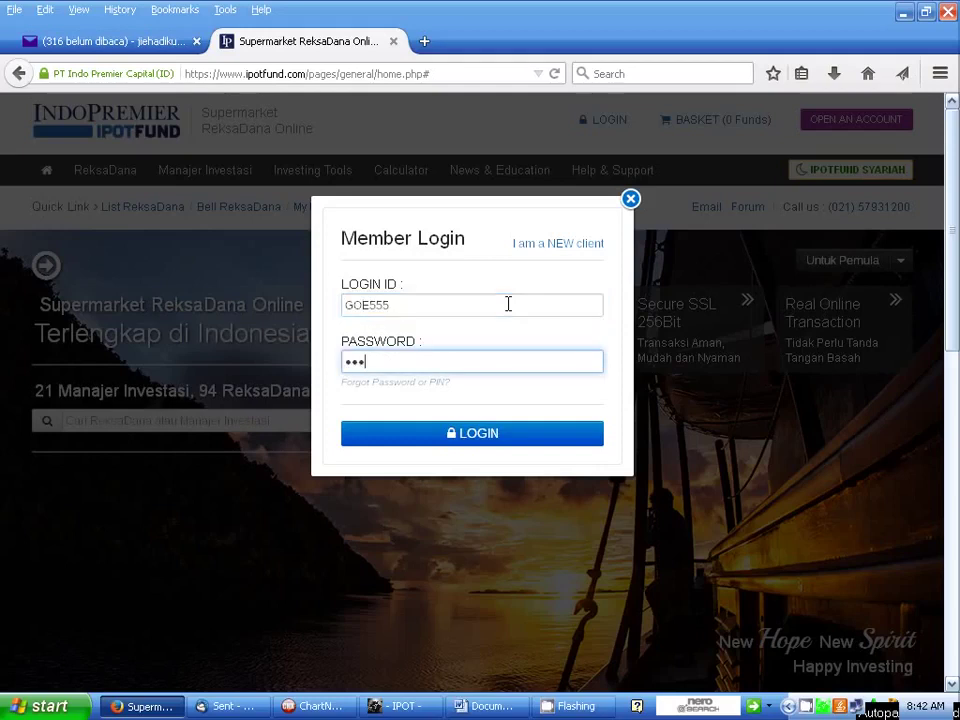
pyautogui.write('***')
pyautogui.click(515, 436)
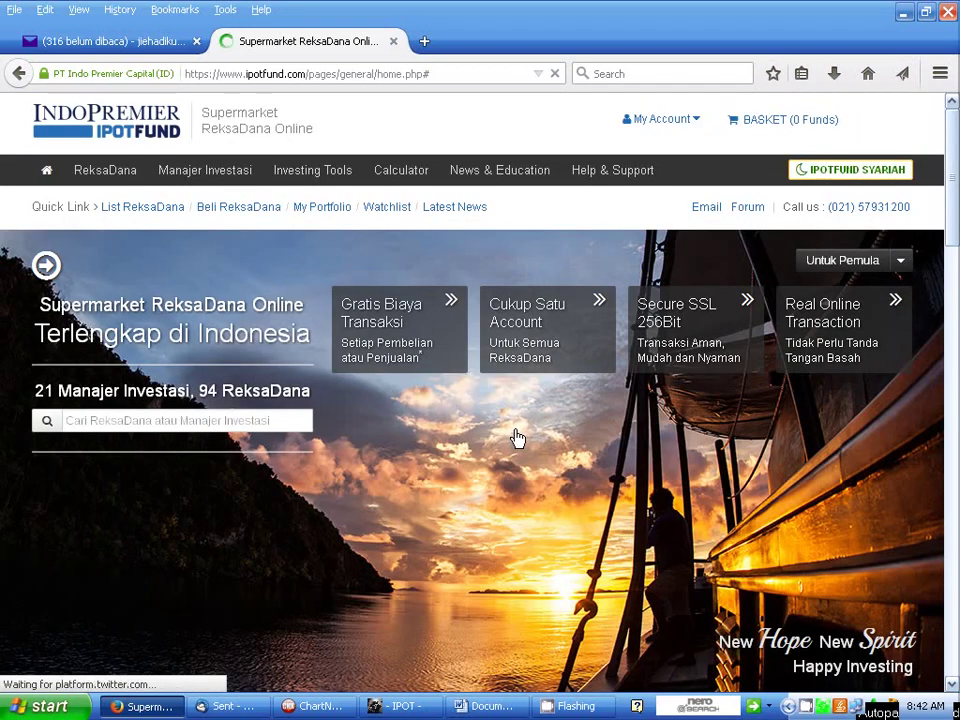
# - Open My Portfolio and highlight the In Hand cash amount of 5,207,681.14 IDR
pyautogui.click(648, 125)
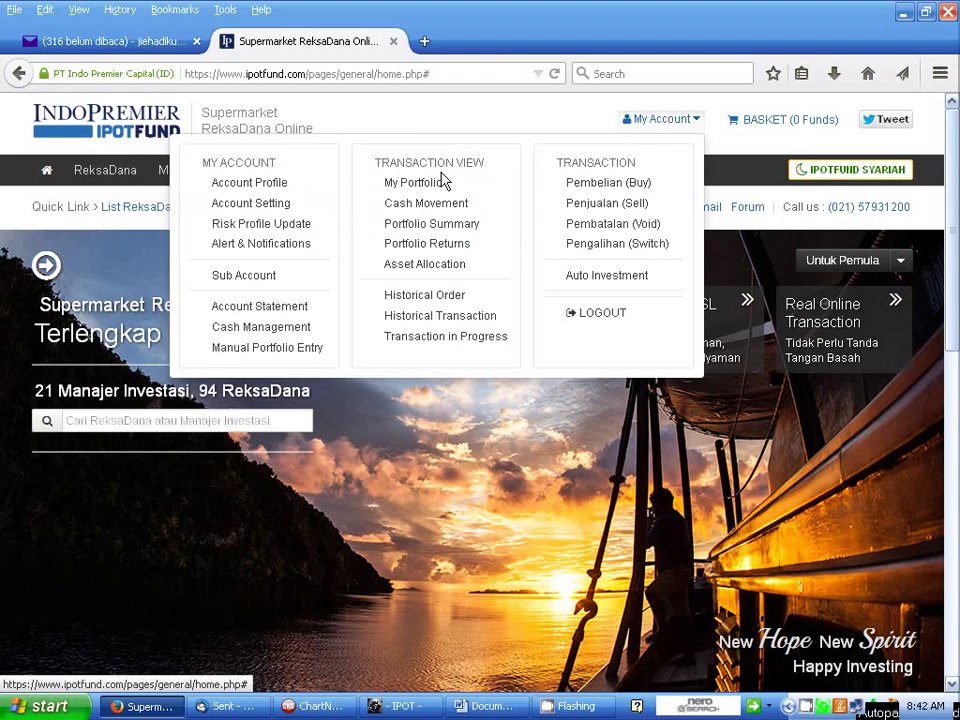
pyautogui.click(437, 183)
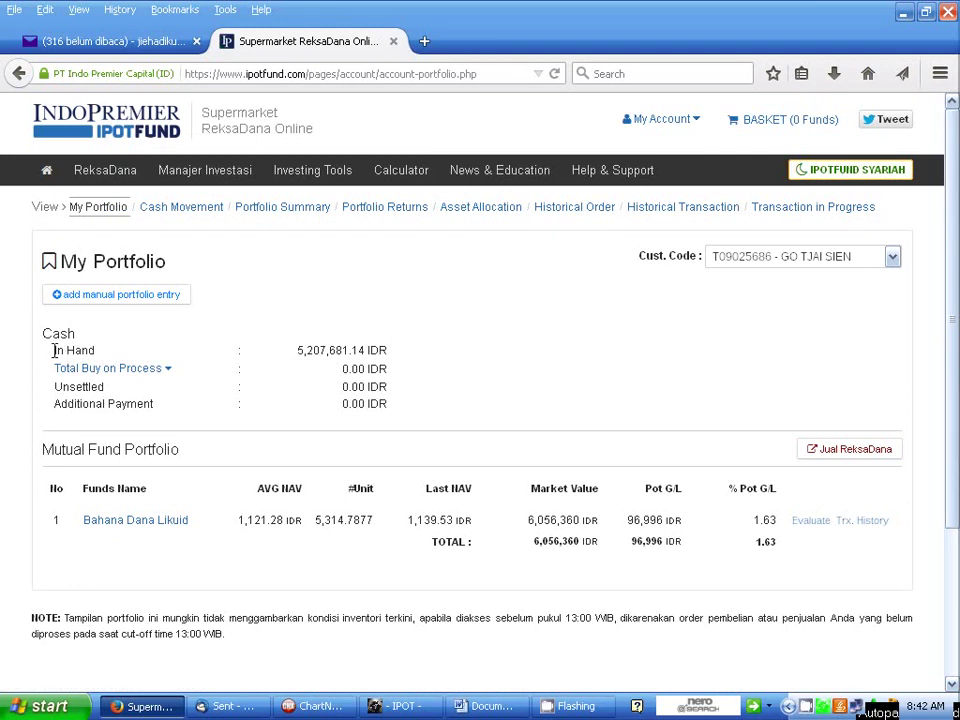
pyautogui.moveTo(54, 350); pyautogui.dragTo(97, 355)
pyautogui.moveTo(297, 350); pyautogui.dragTo(366, 348)
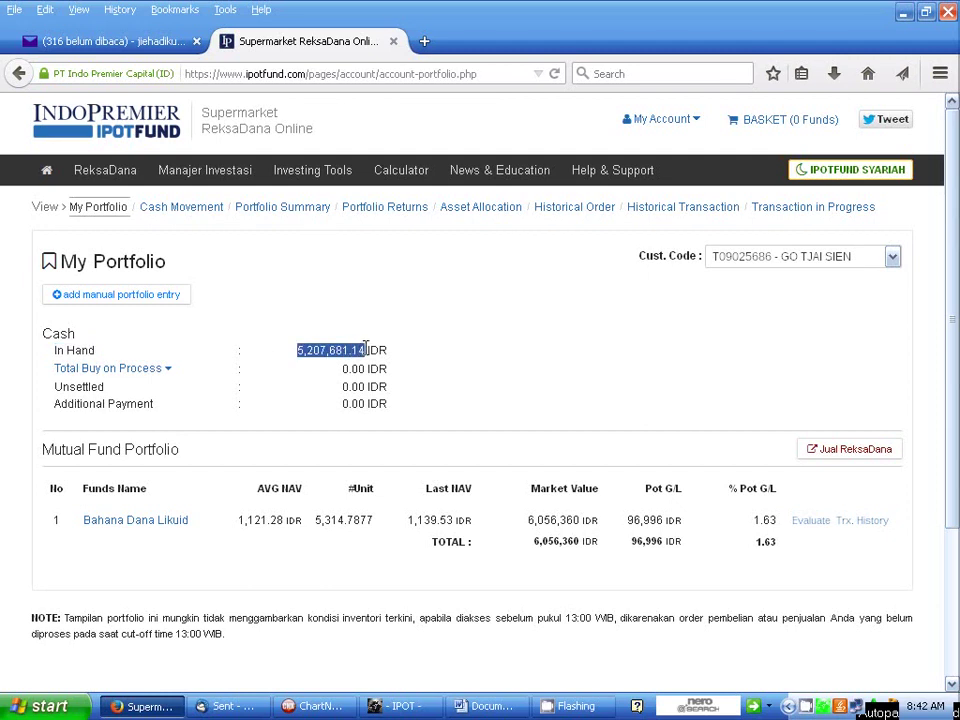
pyautogui.click(450, 362)
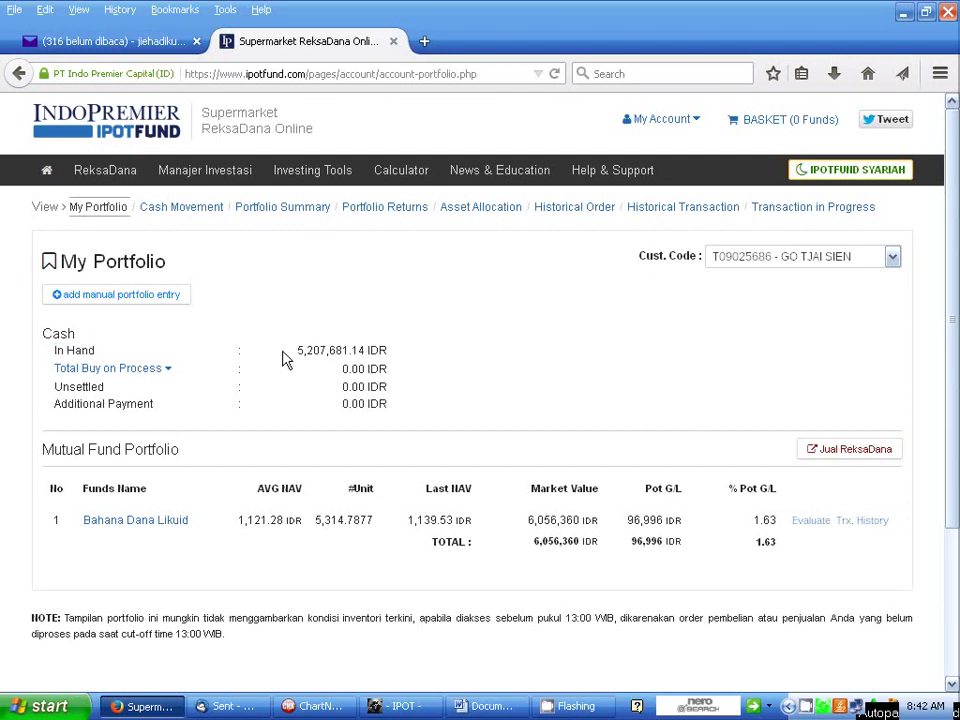
pyautogui.moveTo(285, 360); pyautogui.dragTo(366, 351)
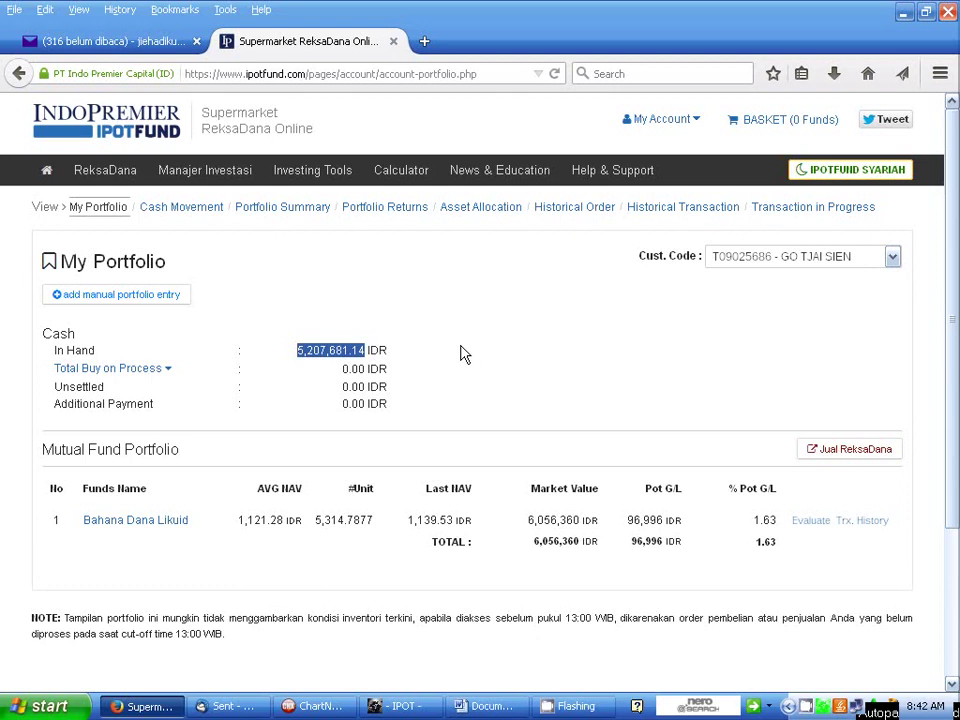
pyautogui.click(478, 350)
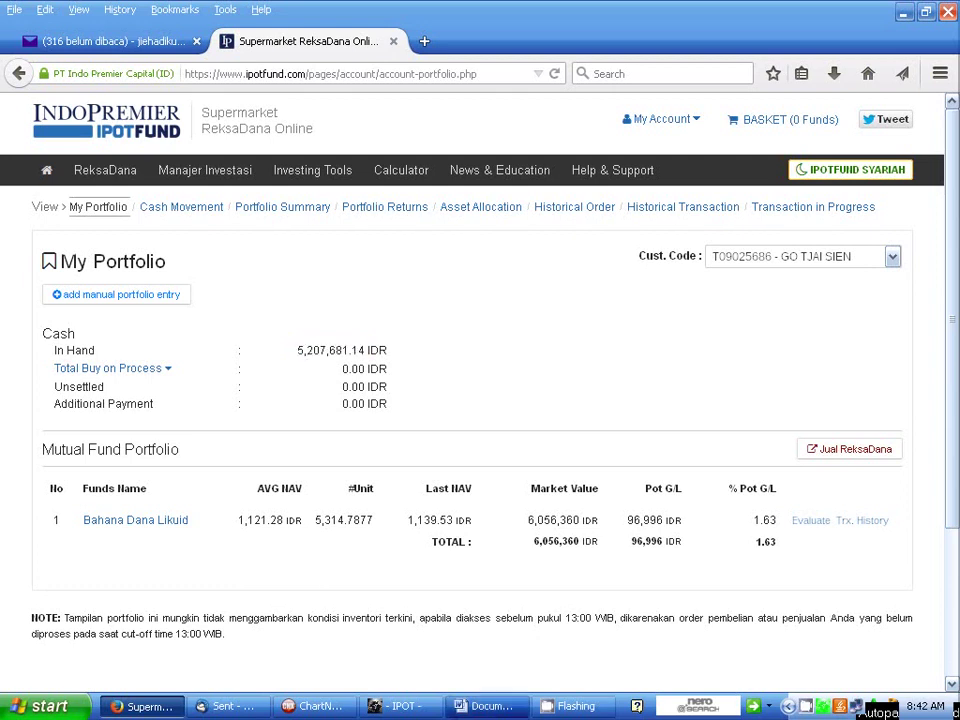
pyautogui.click(400, 706)
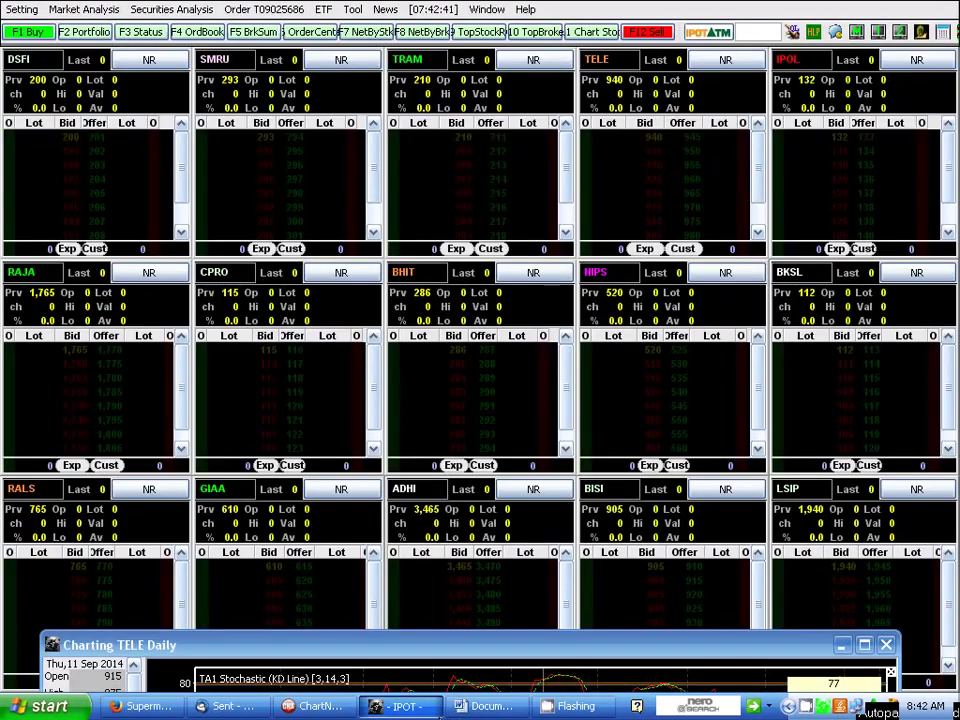
# - Open the F2 Portfolio summary listing cash in hand 5,207,681 and real cash 5,216,360
pyautogui.moveTo(480, 665); pyautogui.dragTo(481, 651)
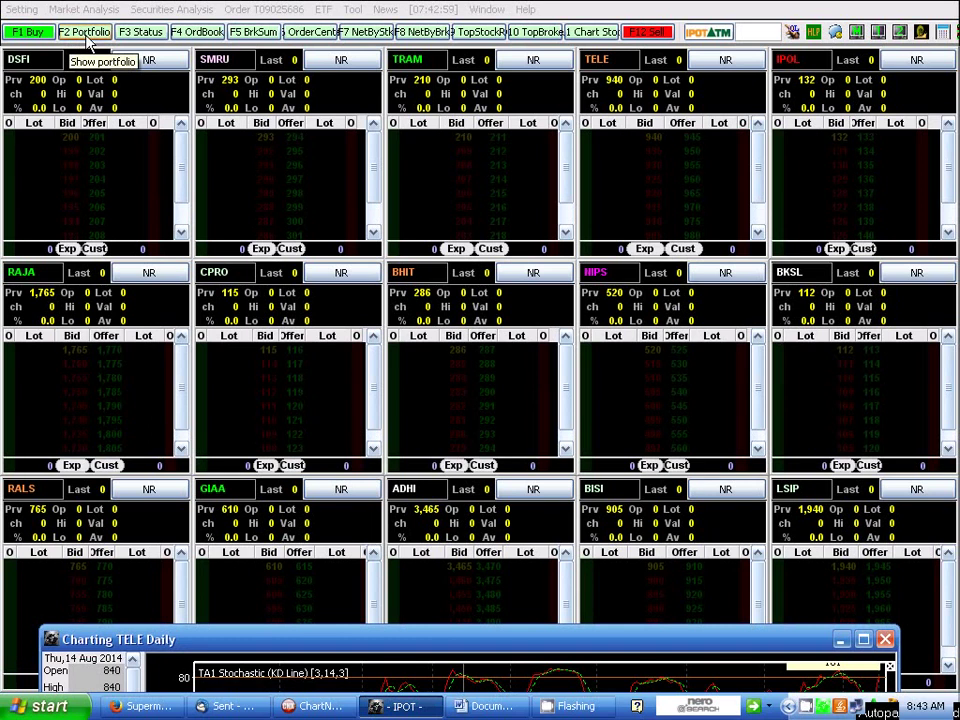
pyautogui.click(86, 40)
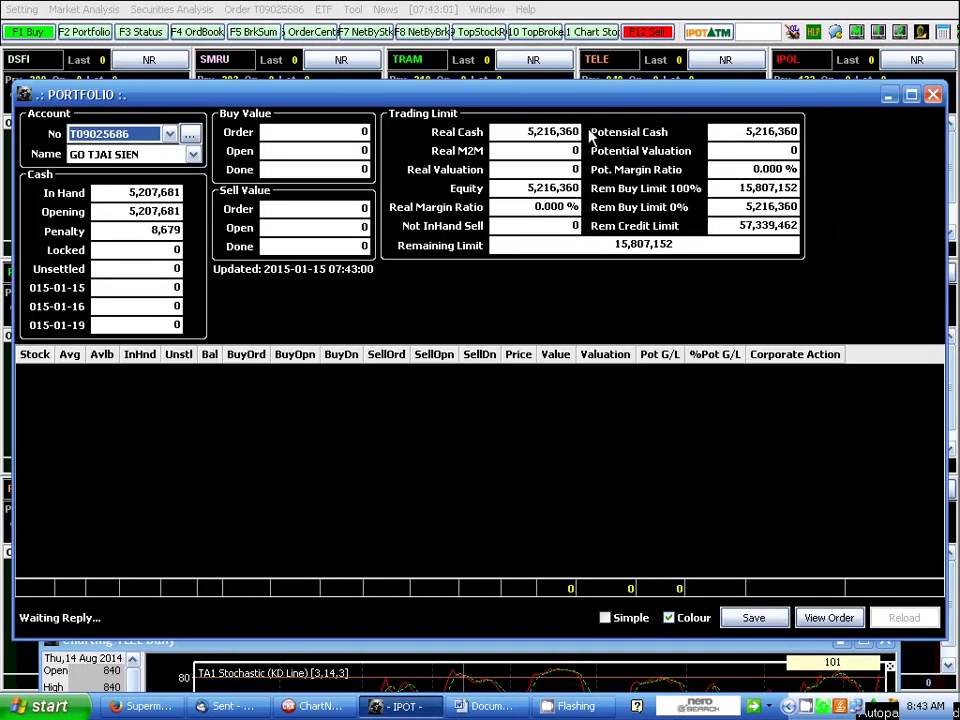
# - Highlight the 5,216,360 Real Cash value, then close the Portfolio window
pyautogui.click(524, 141)
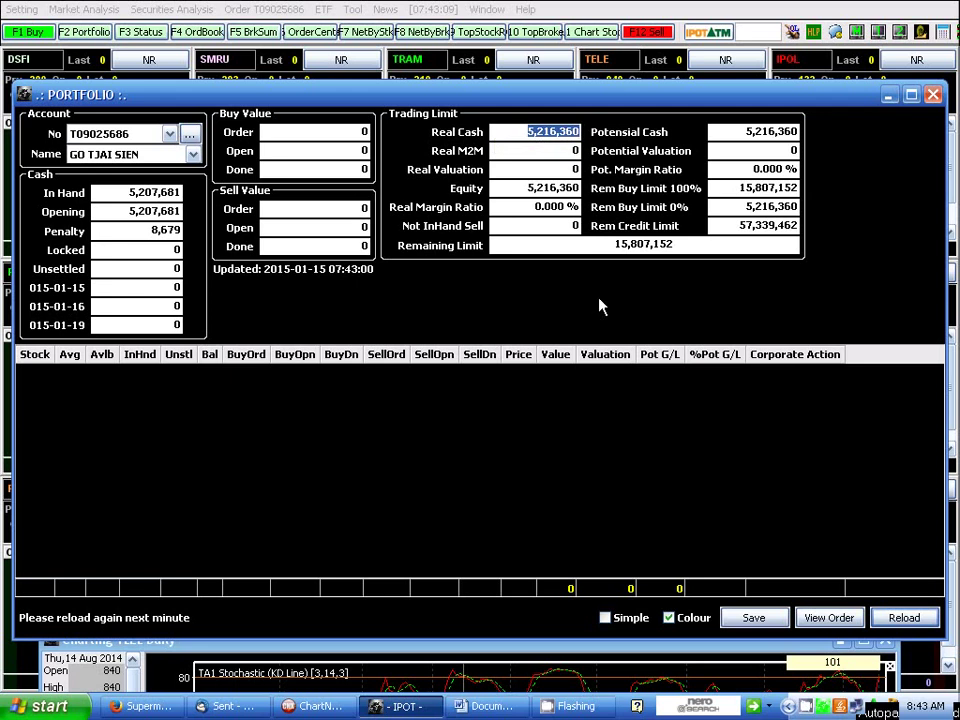
pyautogui.click(518, 397)
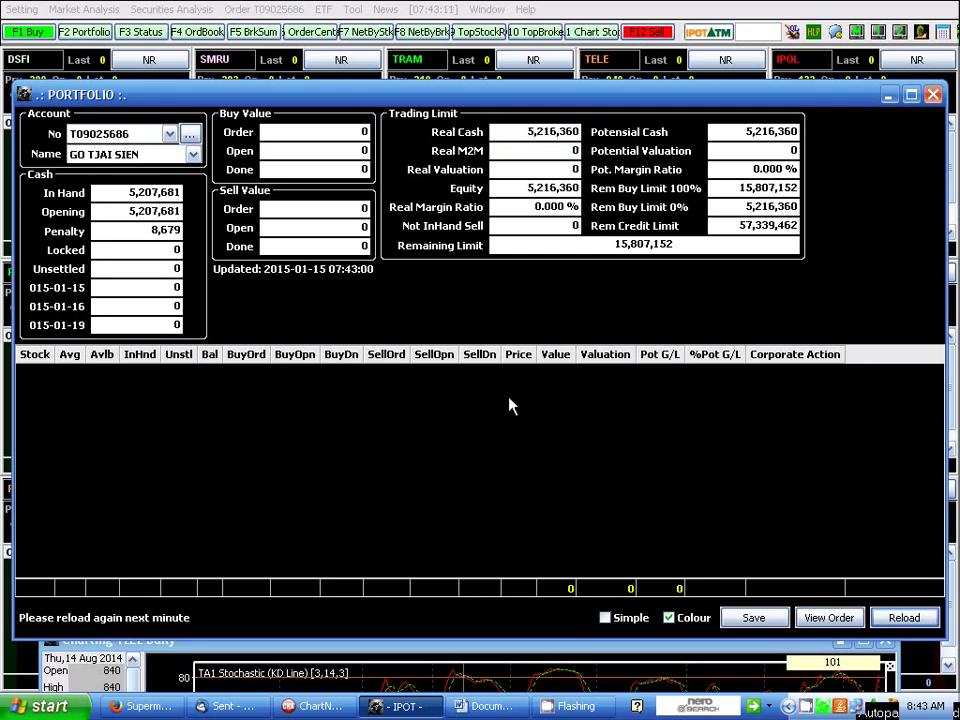
pyautogui.click(519, 135)
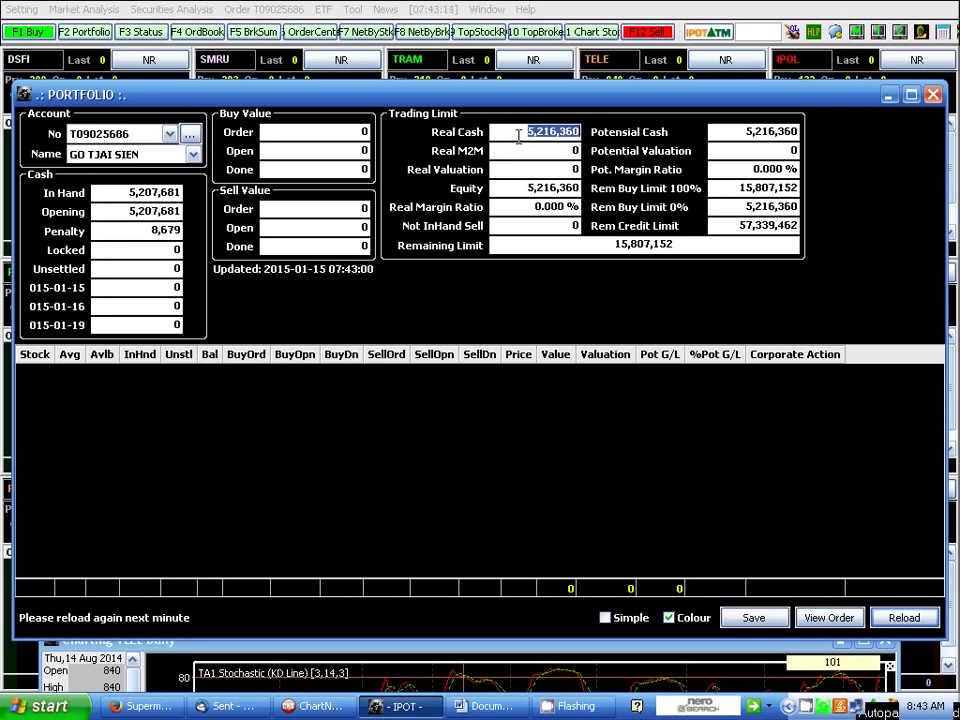
pyautogui.click(429, 450)
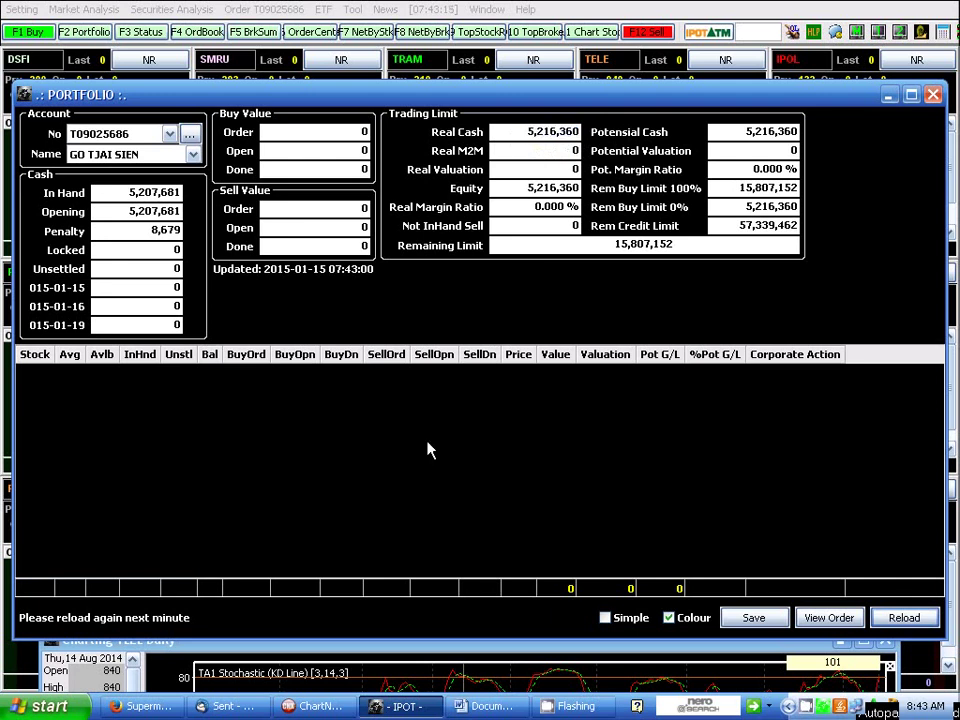
pyautogui.click(932, 95)
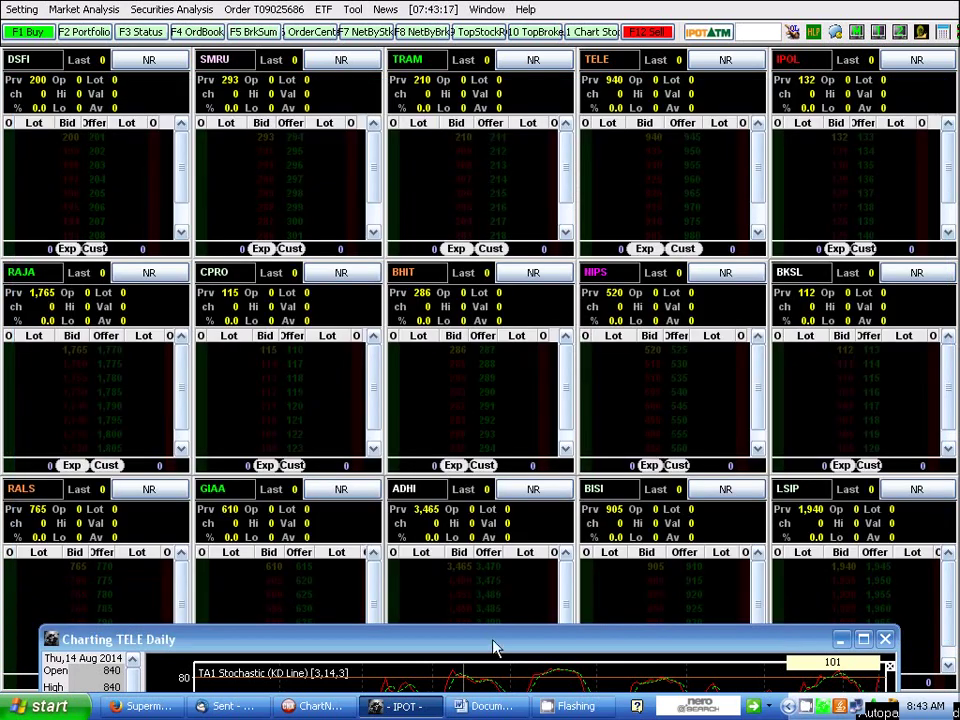
pyautogui.moveTo(493, 648); pyautogui.dragTo(516, 631)
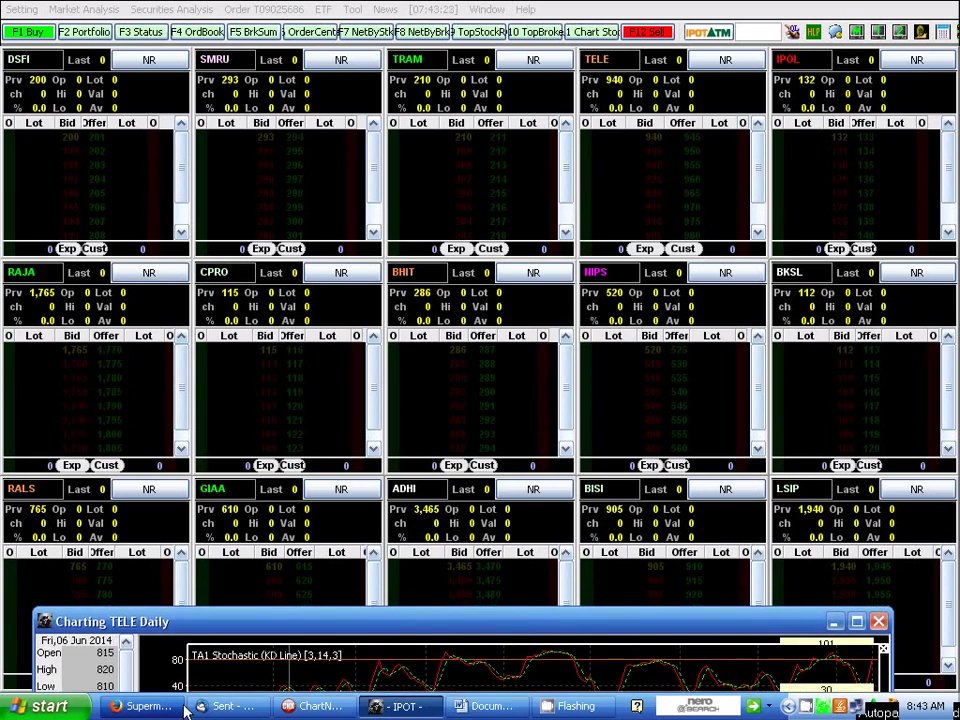
# - Recheck the deposit confirmation email draft in Firefox, then return to IPOT's Tool menu
pyautogui.click(184, 710)
pyautogui.click(70, 36)
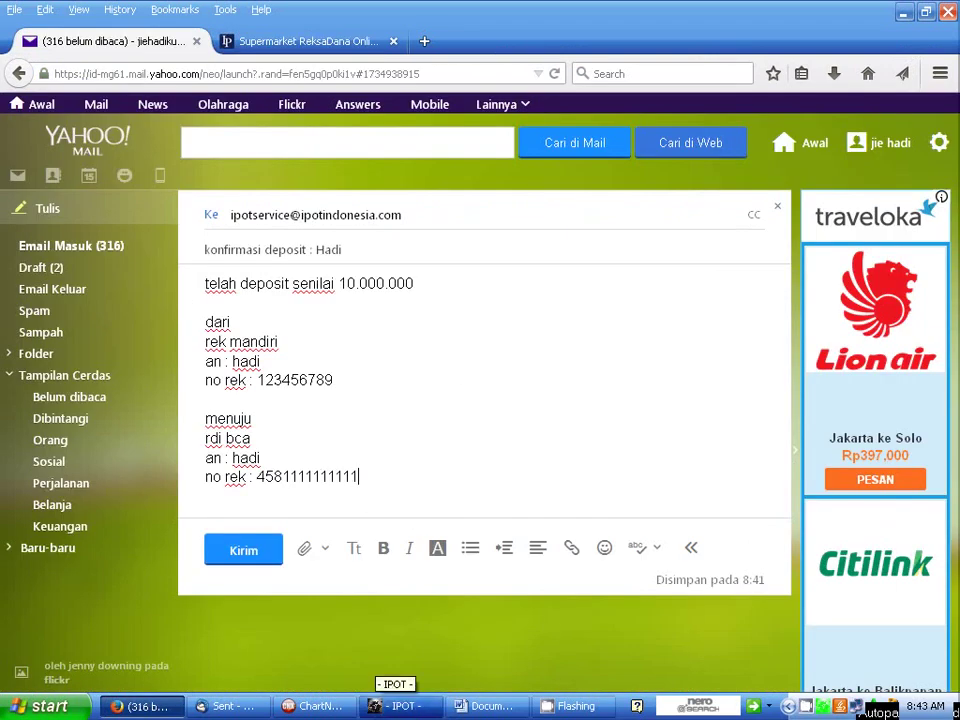
pyautogui.click(398, 706)
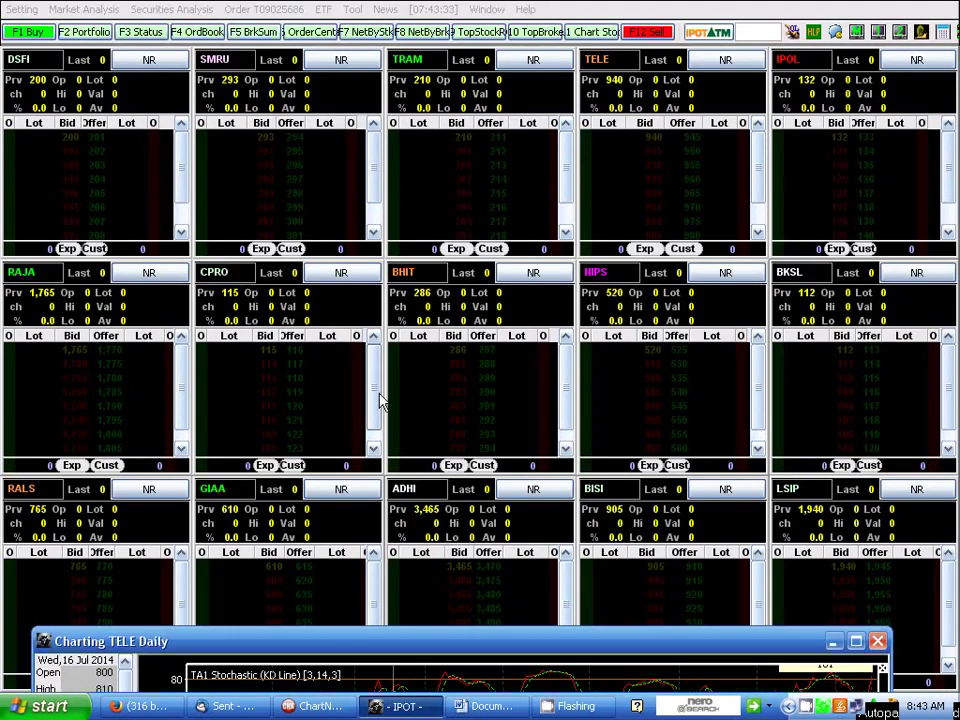
pyautogui.click(140, 706)
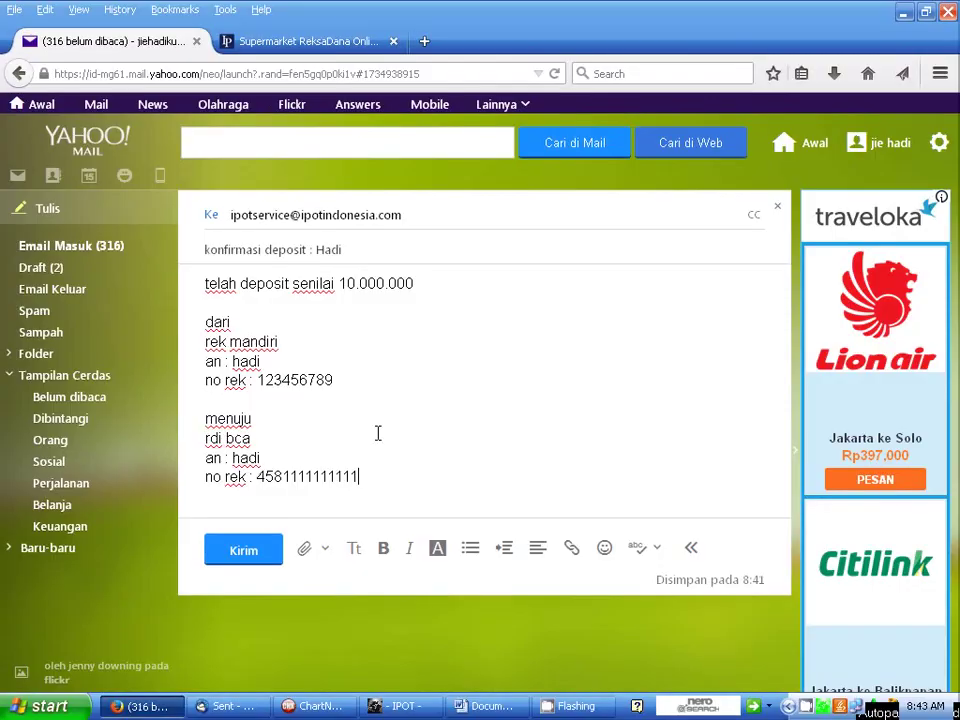
pyautogui.hotkey('alt', 'Tab')
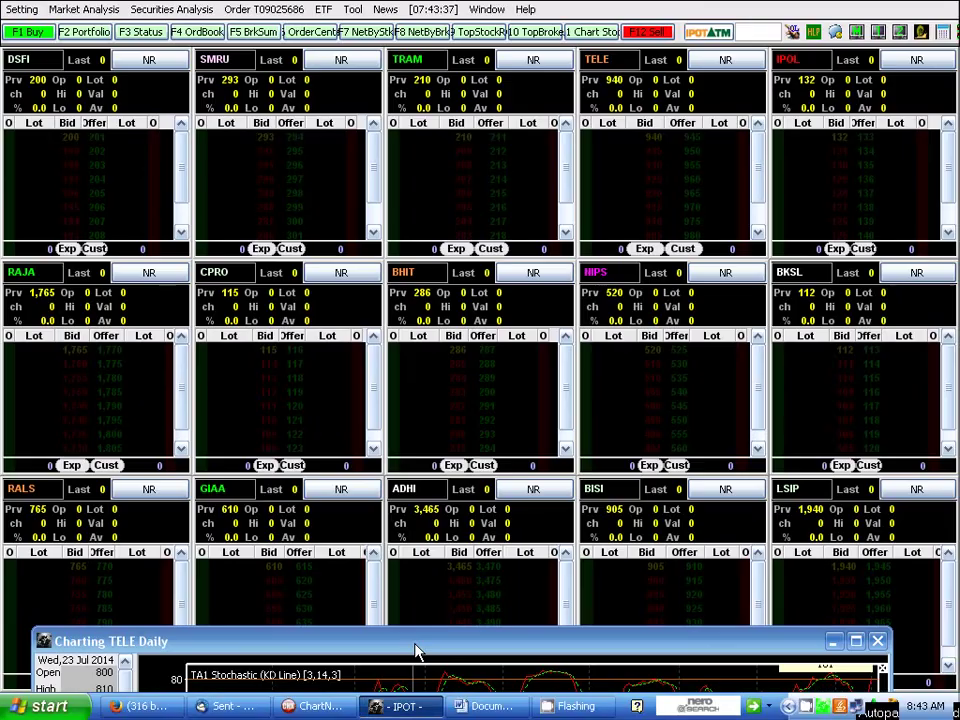
pyautogui.moveTo(418, 652); pyautogui.dragTo(419, 641)
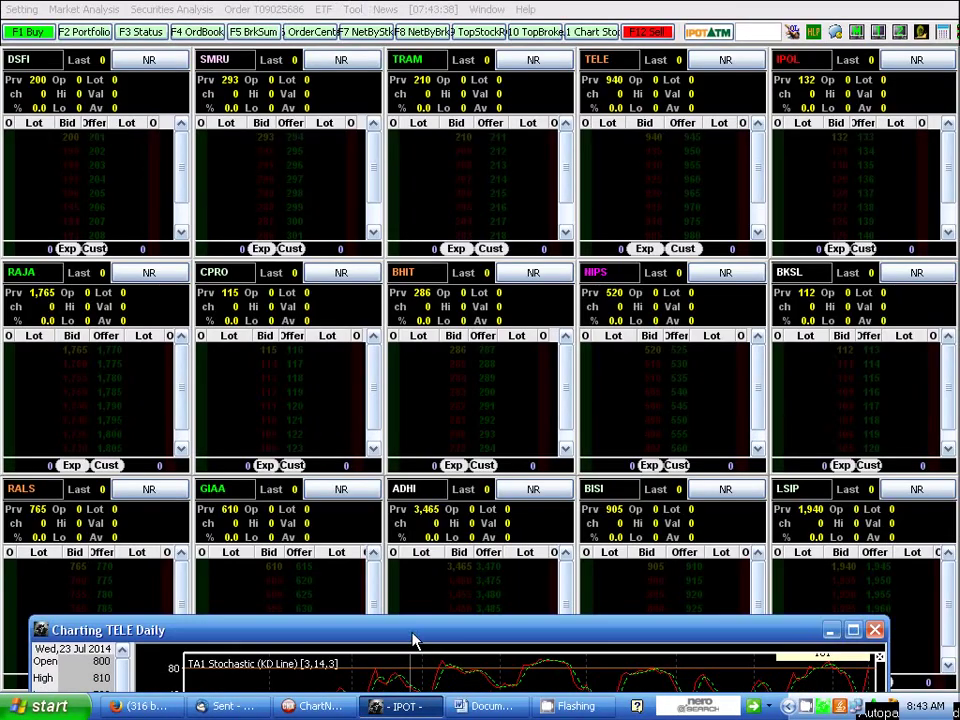
pyautogui.click(353, 11)
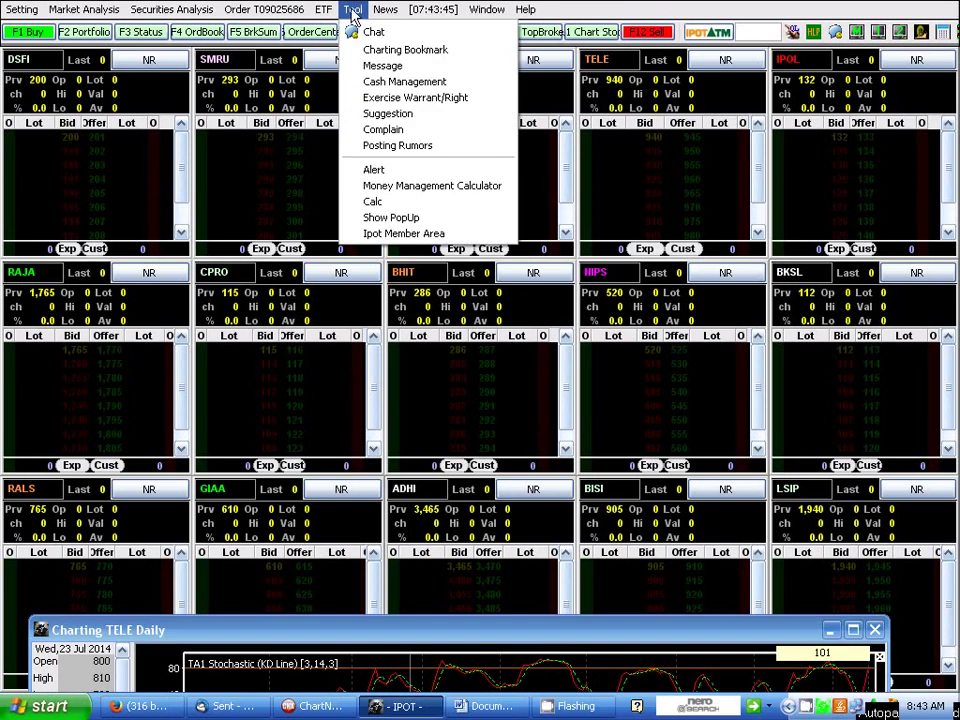
# - Send a Cash Management deposit notice of 10,000,000 to BCA RDI with message 'tolong cepat'
pyautogui.click(388, 82)
pyautogui.moveTo(395, 120); pyautogui.dragTo(295, 92)
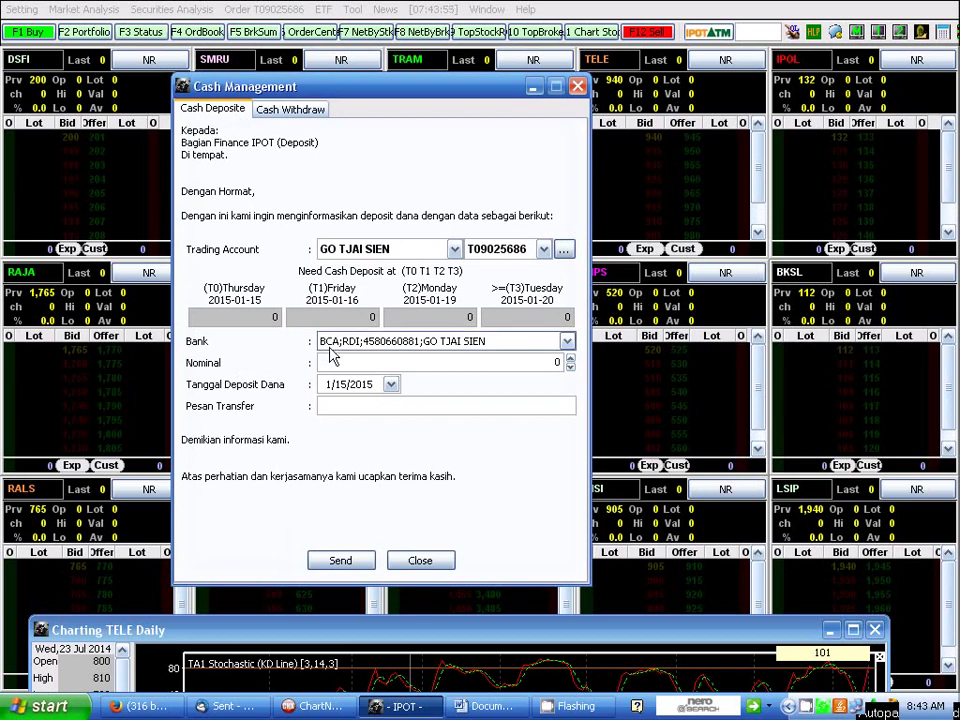
pyautogui.click(322, 341)
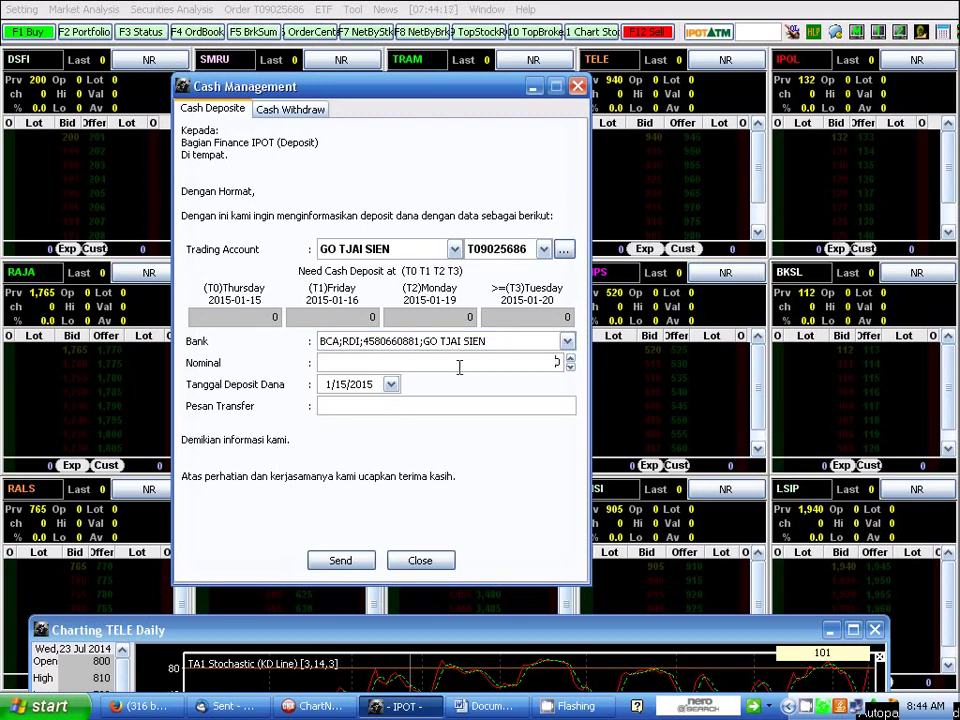
pyautogui.write('10,000,000')
pyautogui.click(535, 407)
pyautogui.write('tolong')
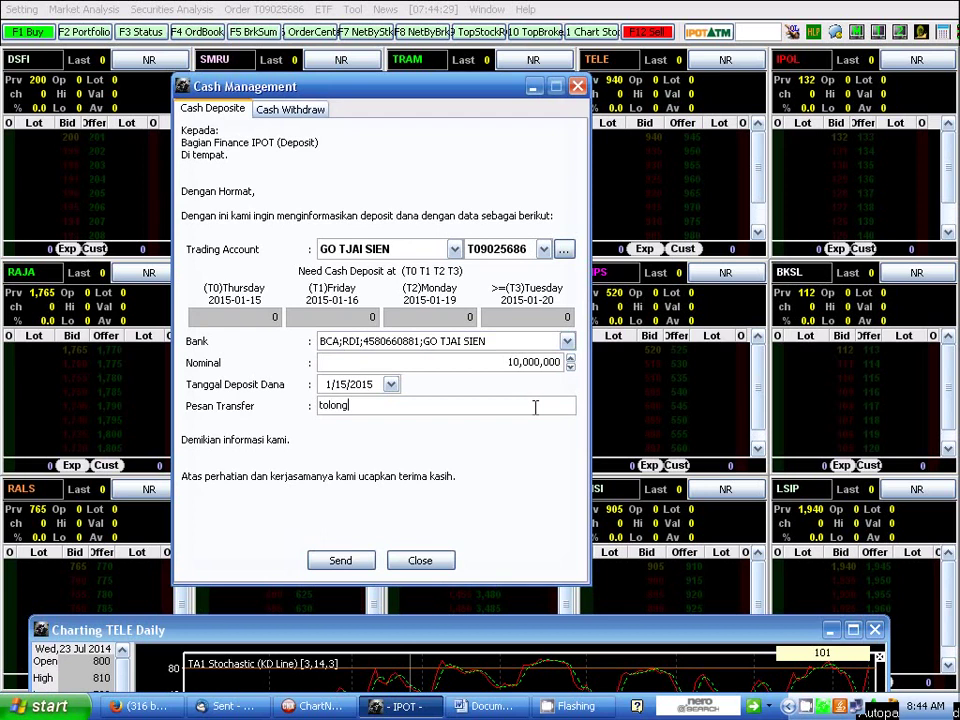
pyautogui.write(' cepat')
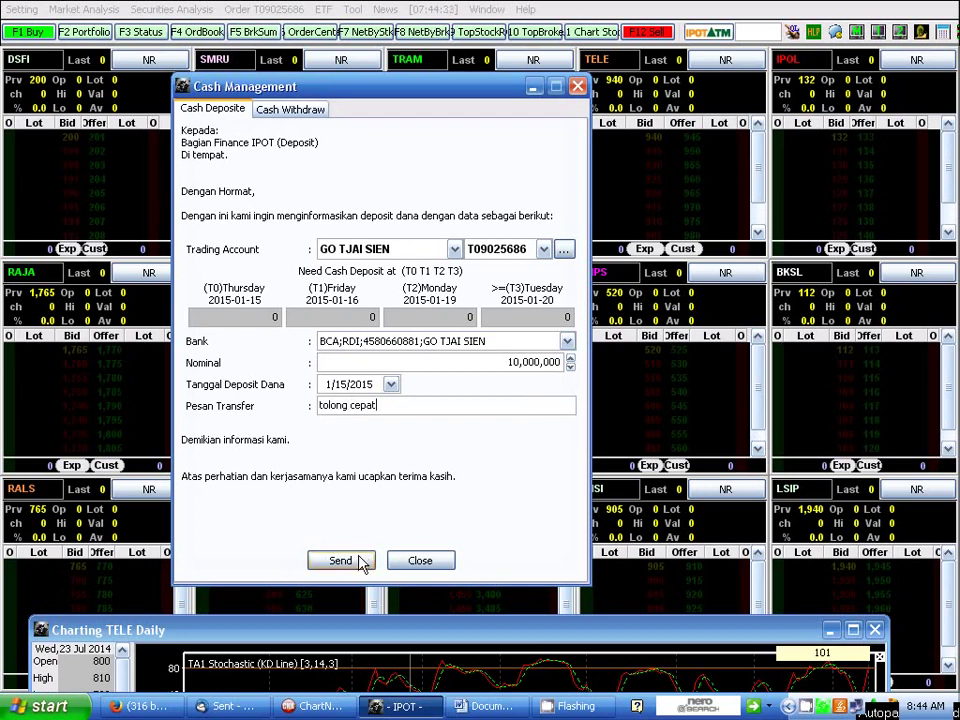
pyautogui.click(577, 87)
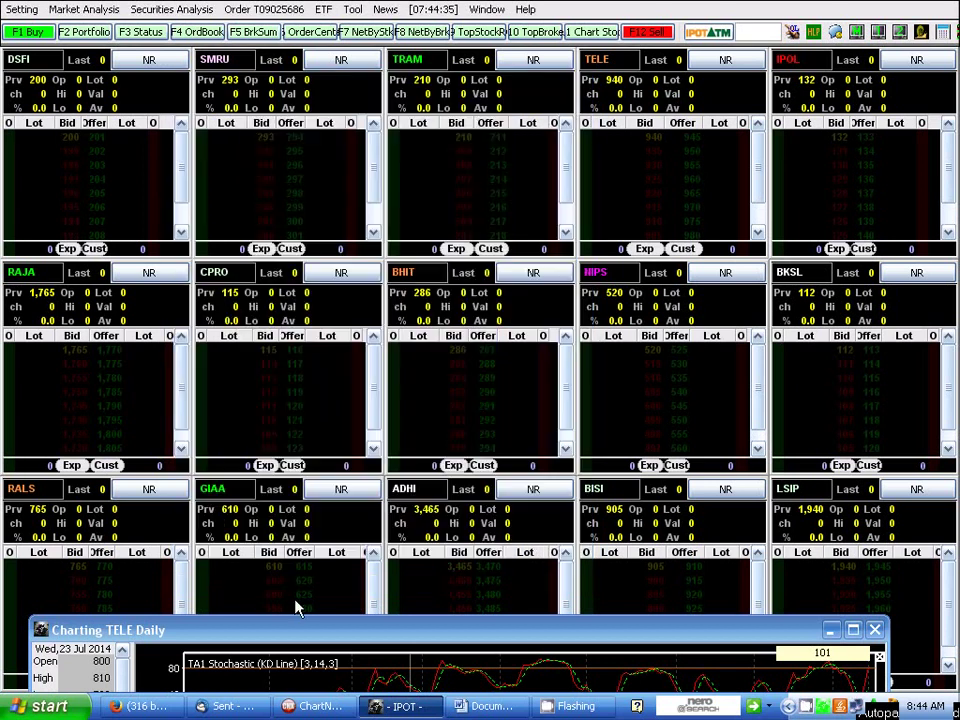
# - Go to IPOTFUND's Cash Management page from the My Account menu
pyautogui.click(140, 706)
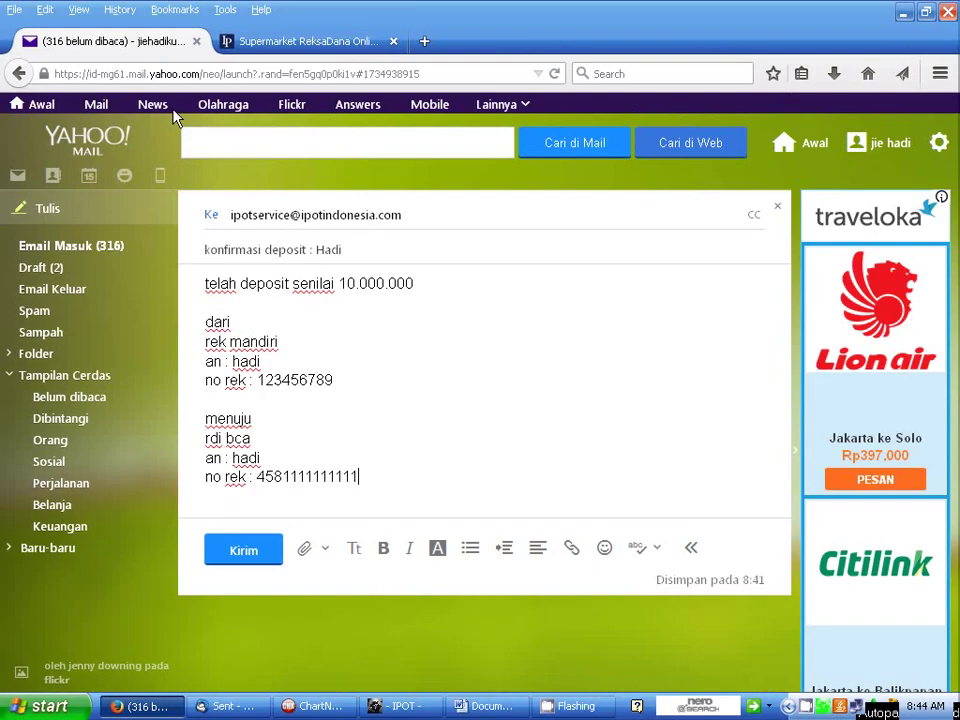
pyautogui.click(275, 42)
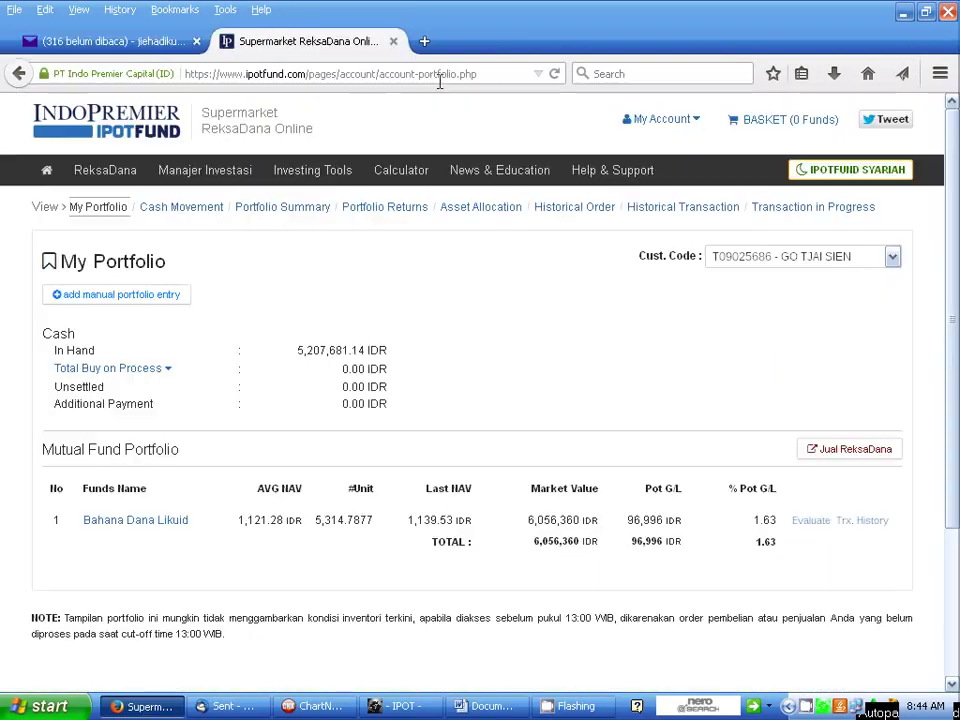
pyautogui.click(660, 121)
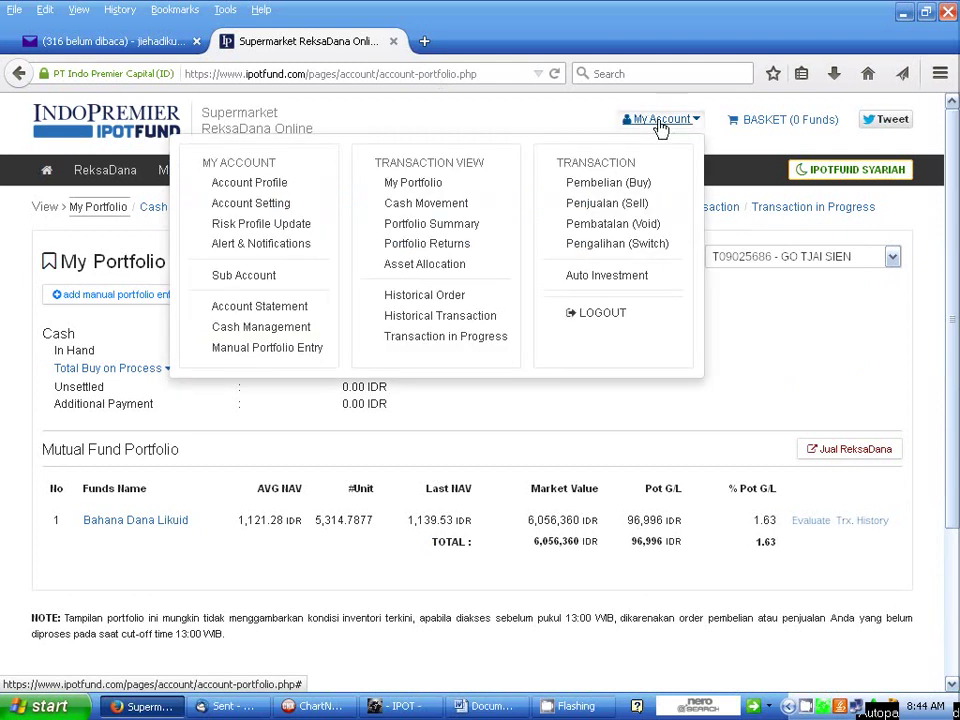
pyautogui.click(256, 330)
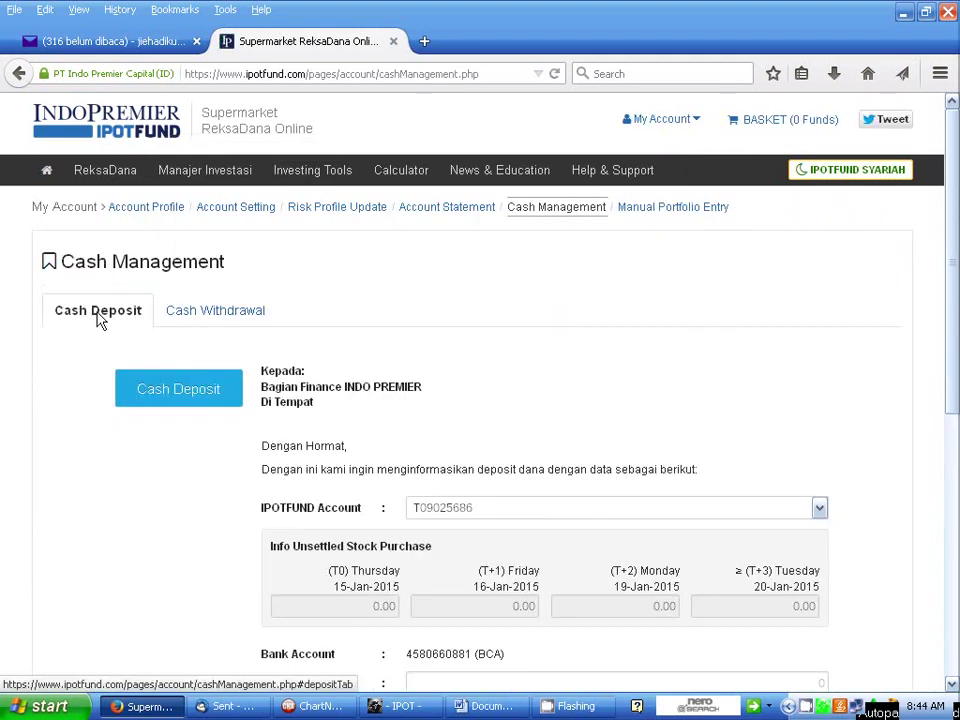
# - Enter Nominal 10,000,000, deposit date 15 January 2015 and the message 'tolong cepat diproses'
pyautogui.scroll(-4, 97, 318)
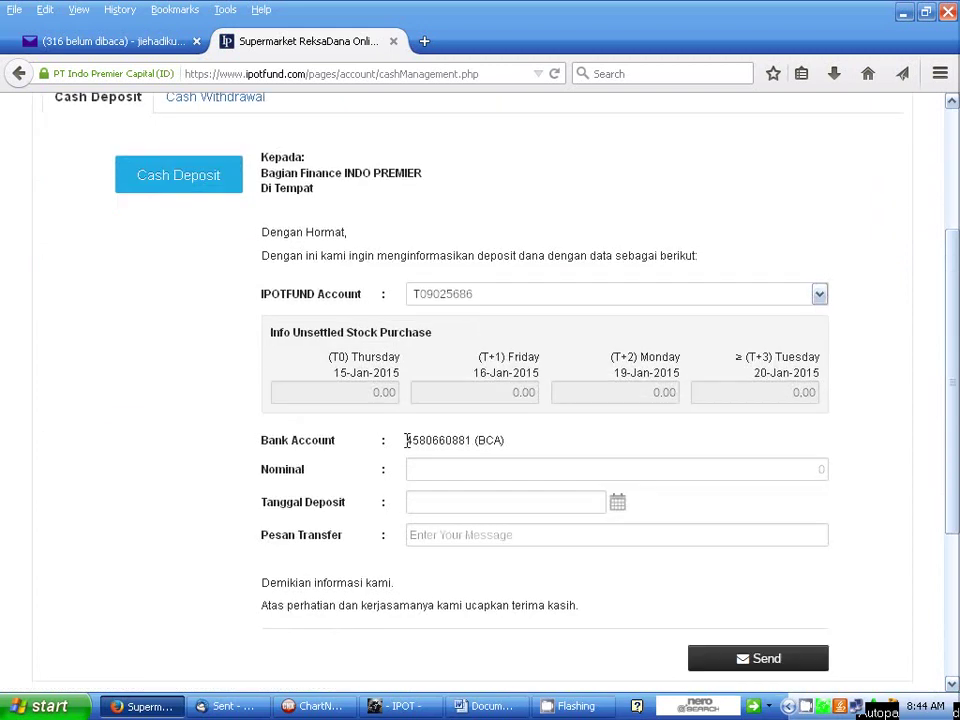
pyautogui.moveTo(406, 440); pyautogui.dragTo(508, 450)
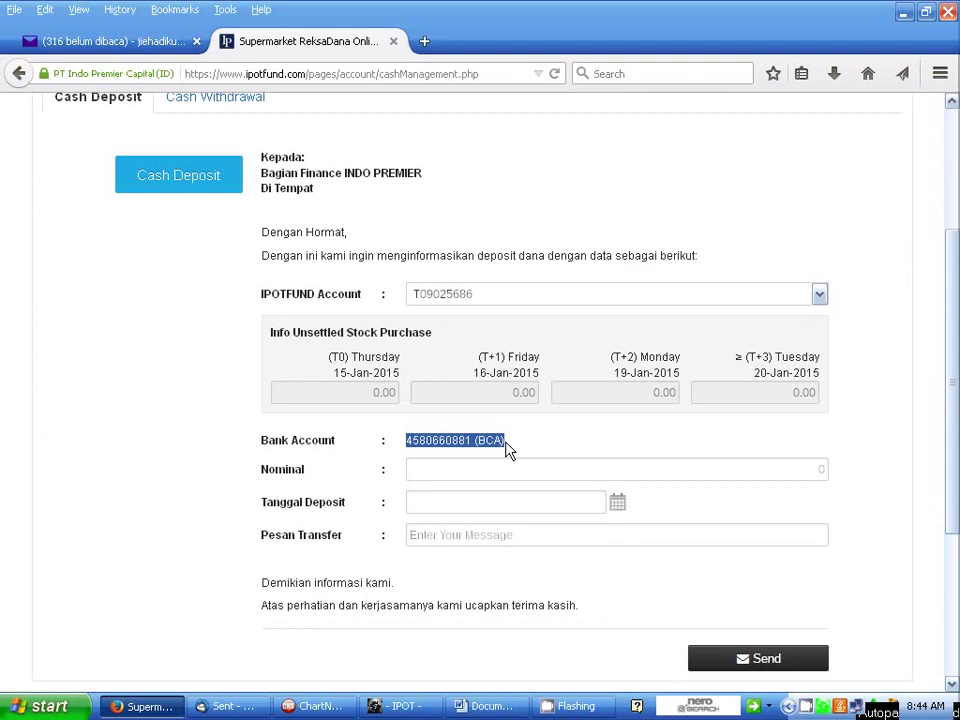
pyautogui.click(508, 472)
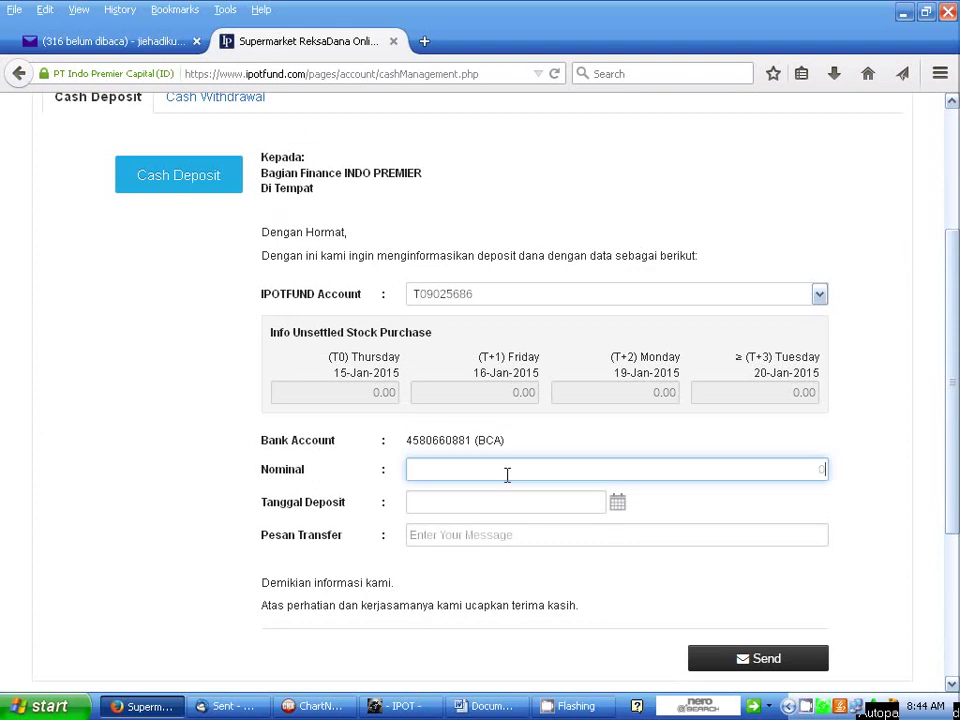
pyautogui.write('10,000,000')
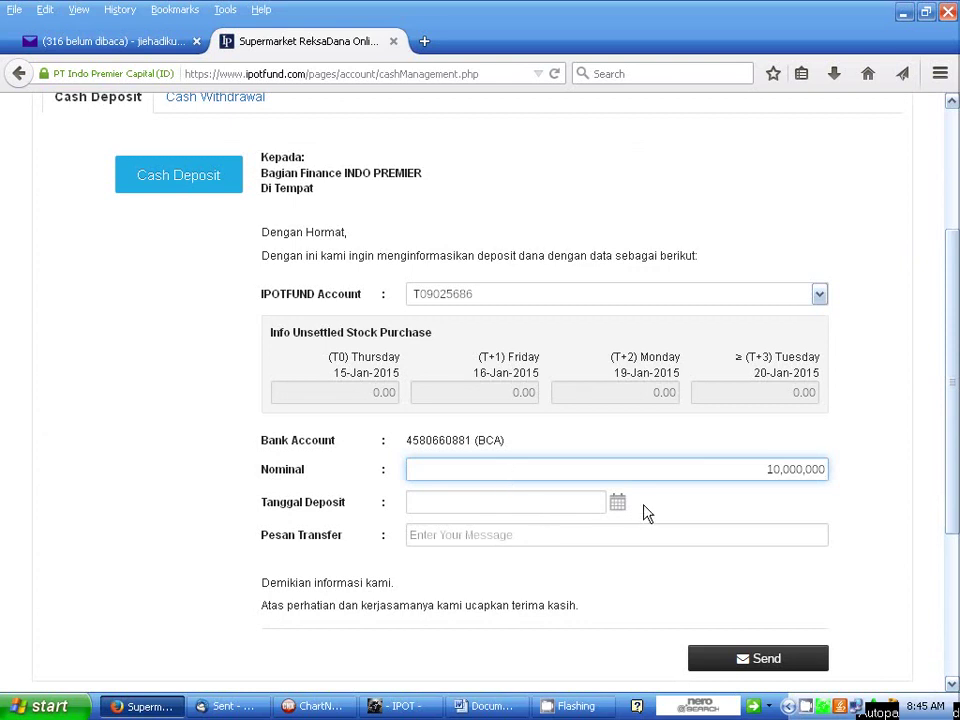
pyautogui.click(587, 506)
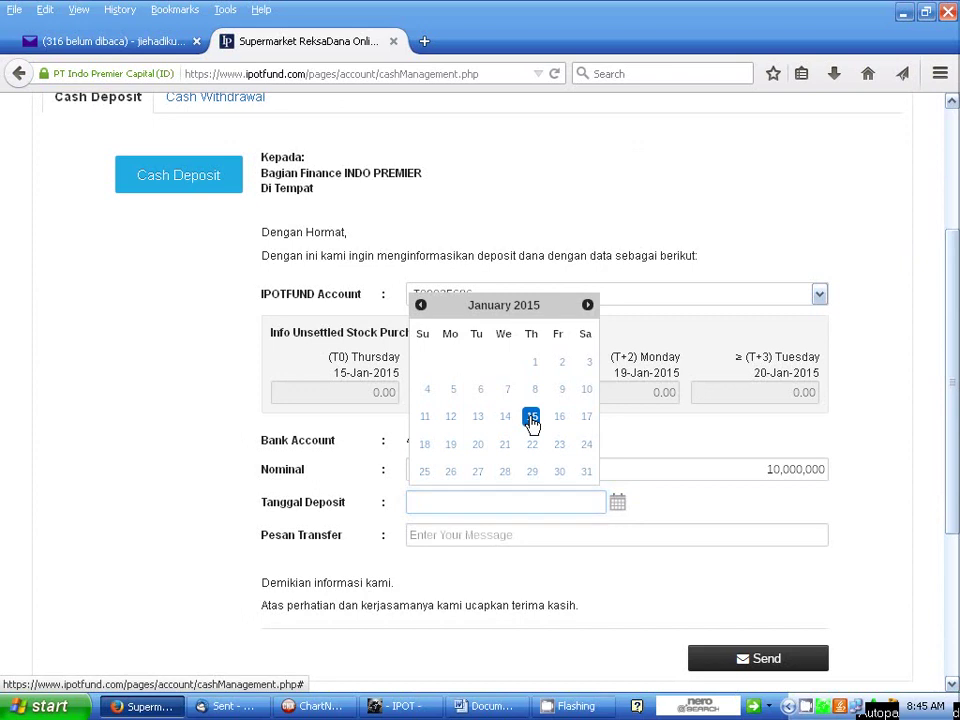
pyautogui.click(531, 418)
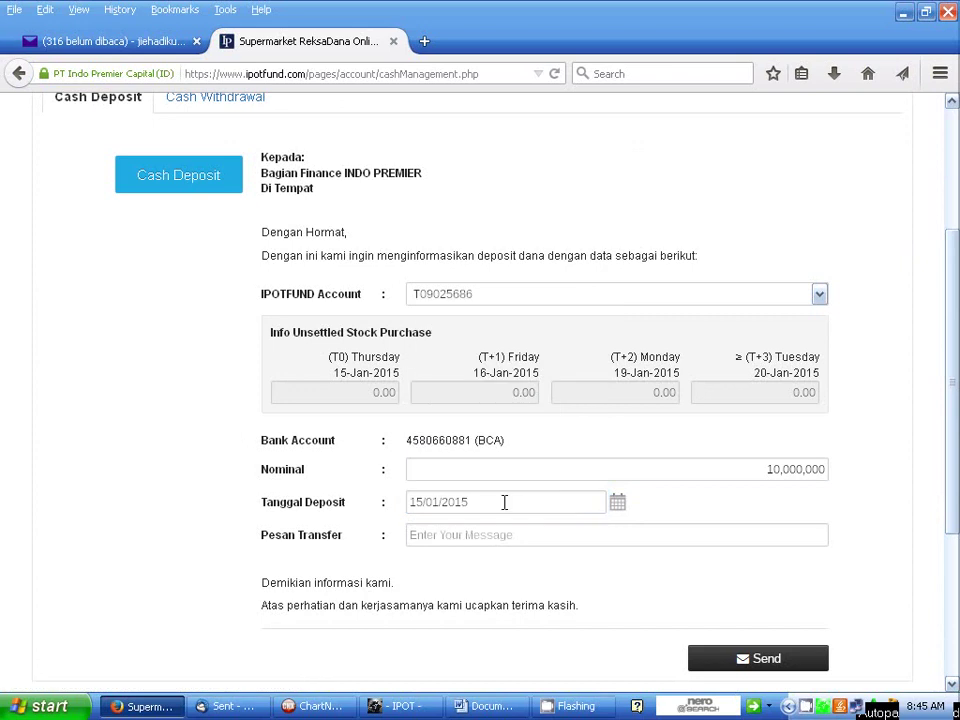
pyautogui.click(572, 534)
pyautogui.write('t')
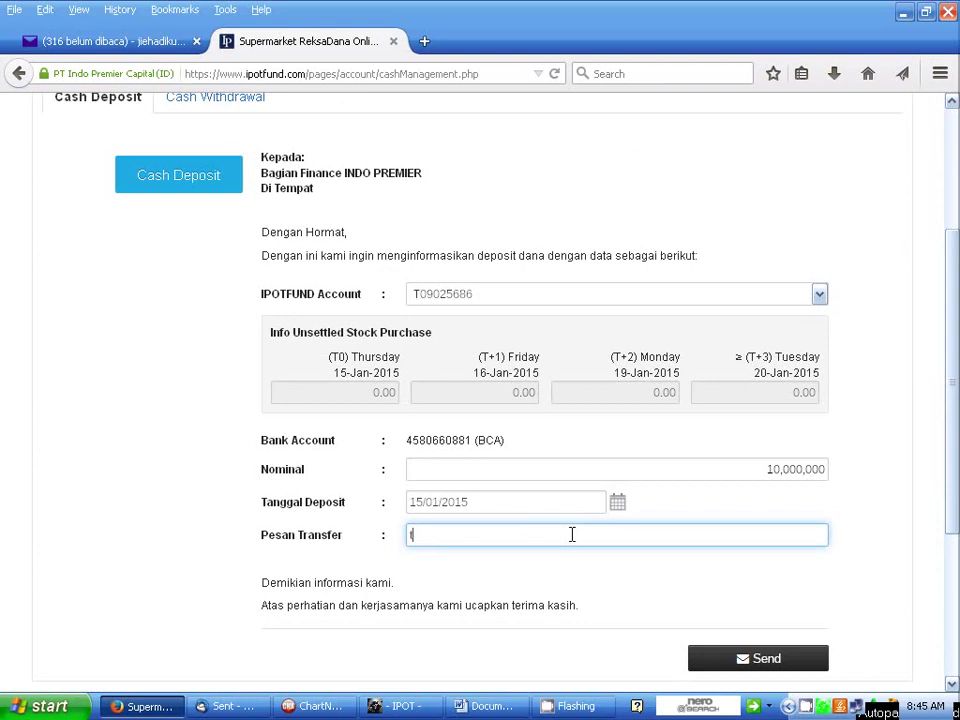
pyautogui.write('olong cepat dipro')
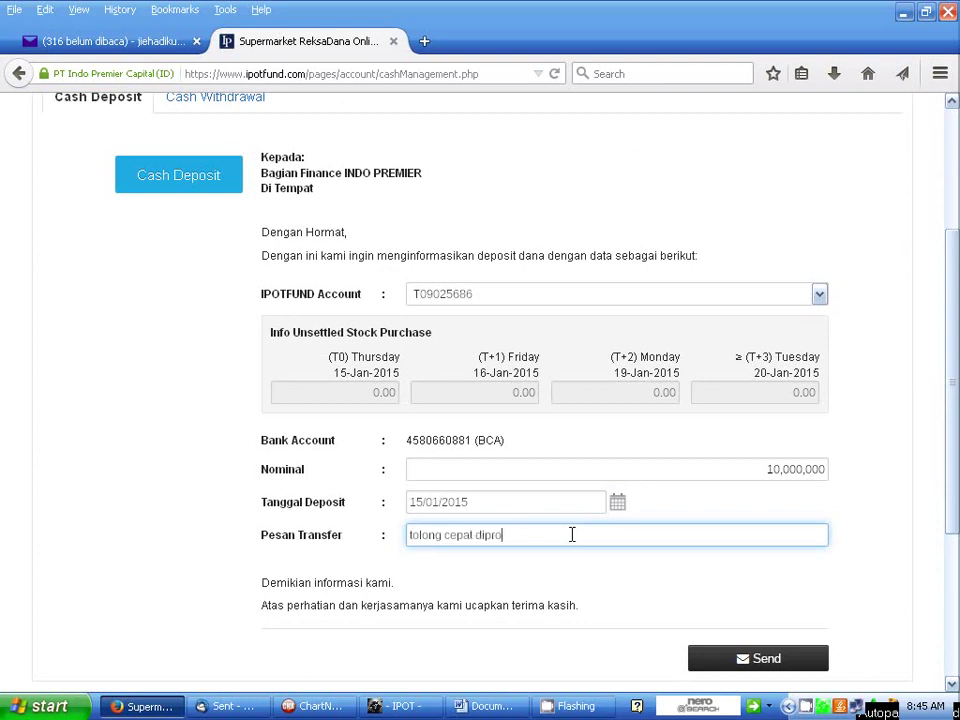
pyautogui.write('ses')
pyautogui.scroll(3, 129, 549)
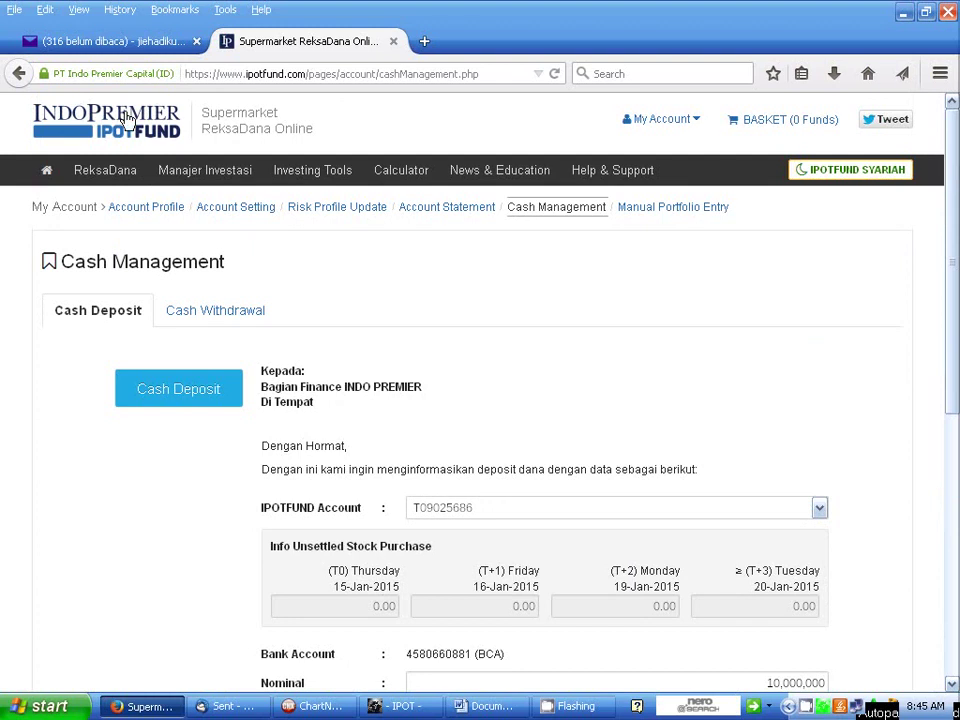
# - Add 'tolong re-open ksei,' after a blank line below the draft's account details
pyautogui.click(118, 42)
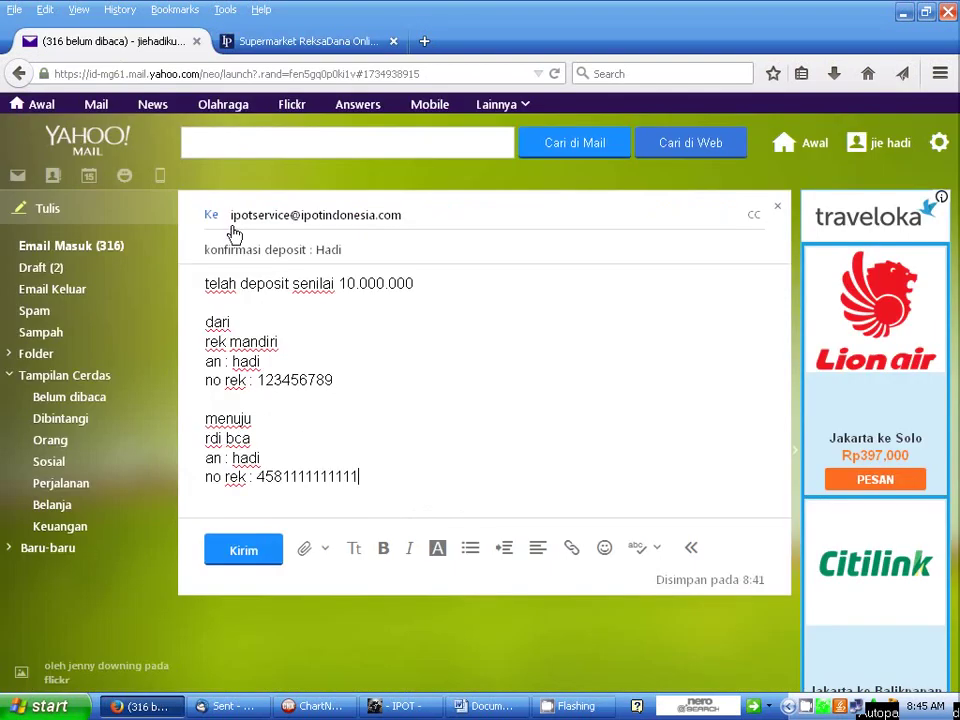
pyautogui.press('Return')
pyautogui.press('Return')
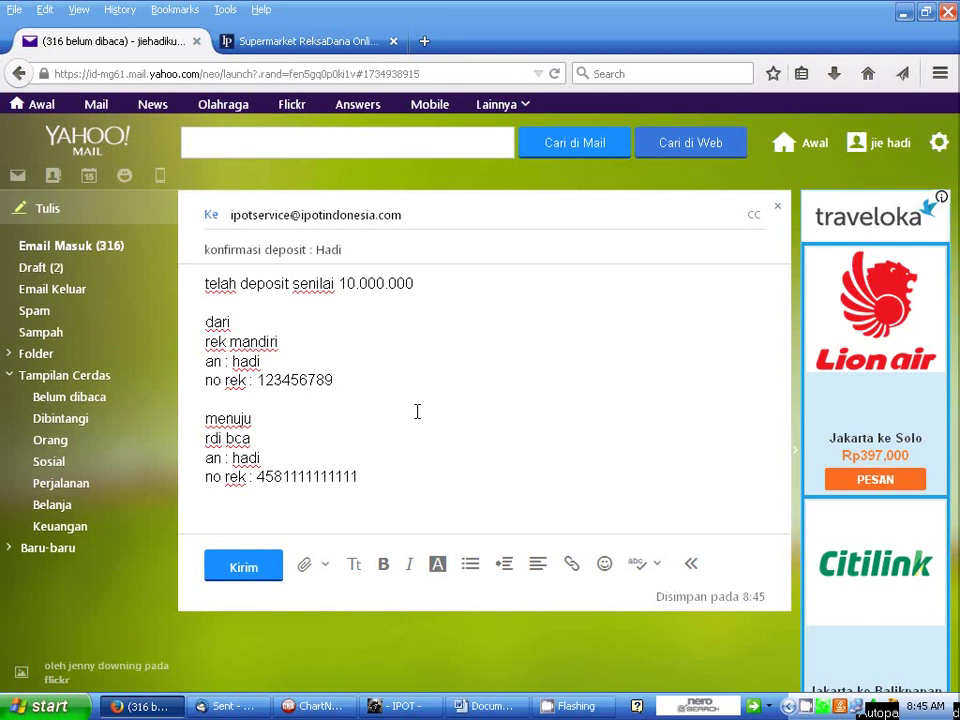
pyautogui.press('Return')
pyautogui.press('Return')
pyautogui.write('tolong re-open ')
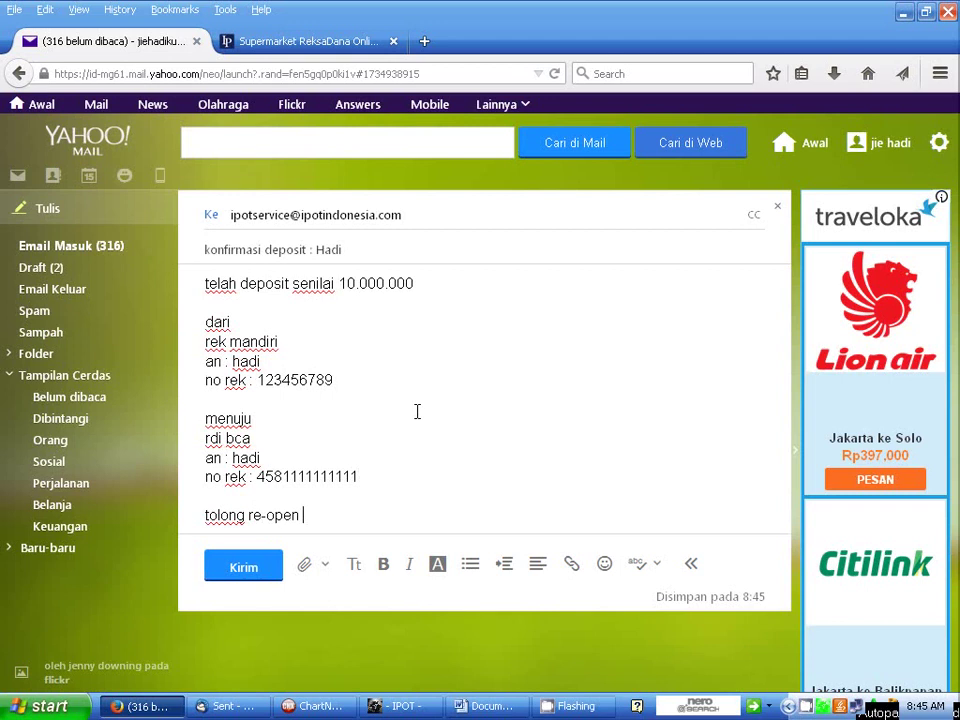
pyautogui.write('ksei,')
# - Insert '& re-open ksei' after 'deposit' in the subject, then go back to IPOTFUND
pyautogui.press('Left')
pyautogui.press('Left')
pyautogui.press('Left')
pyautogui.press('Left')
pyautogui.press('Left')
pyautogui.press('Left')
pyautogui.press('Left')
pyautogui.press('Left')
pyautogui.press('Left')
pyautogui.press('Left')
pyautogui.press('Right')
pyautogui.press('Right')
pyautogui.press('Right')
pyautogui.press('Right')
pyautogui.click(388, 252)
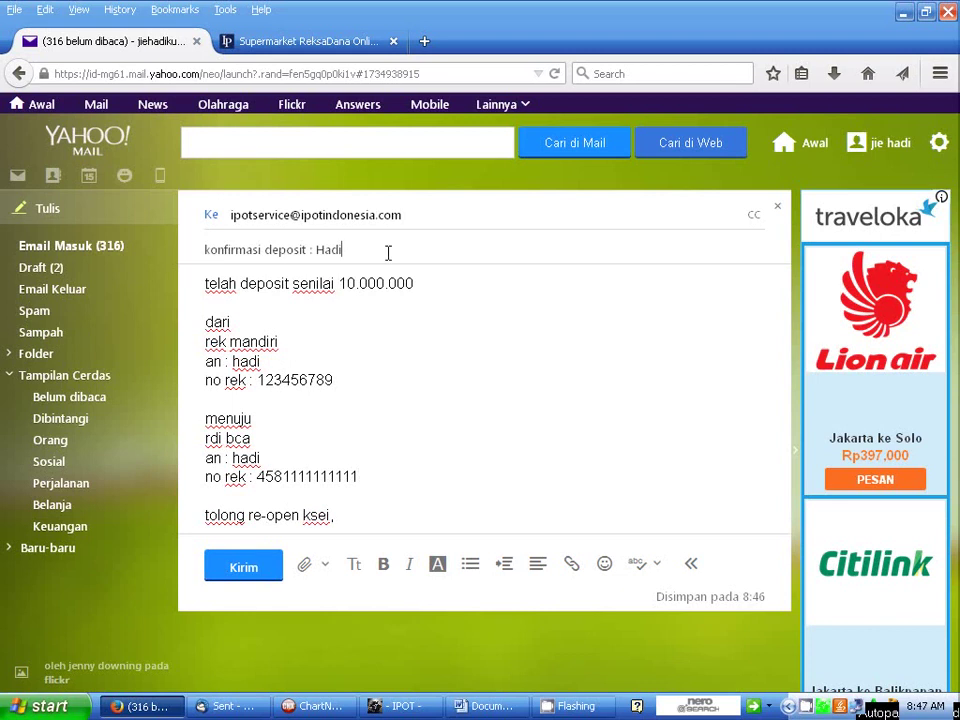
pyautogui.click(309, 250)
pyautogui.write('& re-open ksei')
pyautogui.click(438, 519)
pyautogui.click(328, 42)
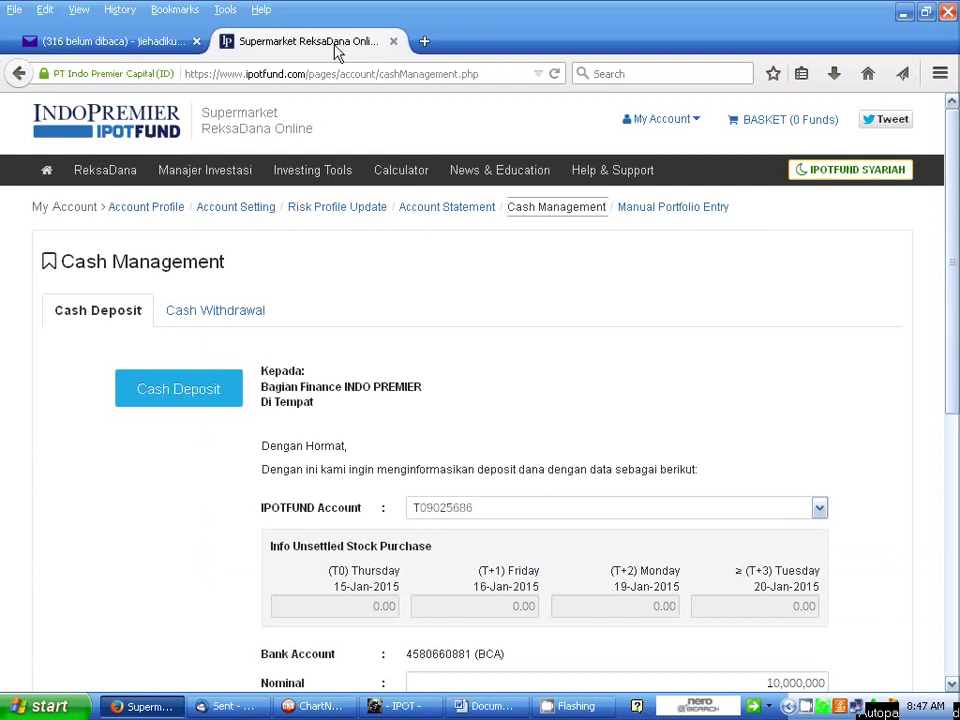
pyautogui.hotkey('alt', 'Tab')
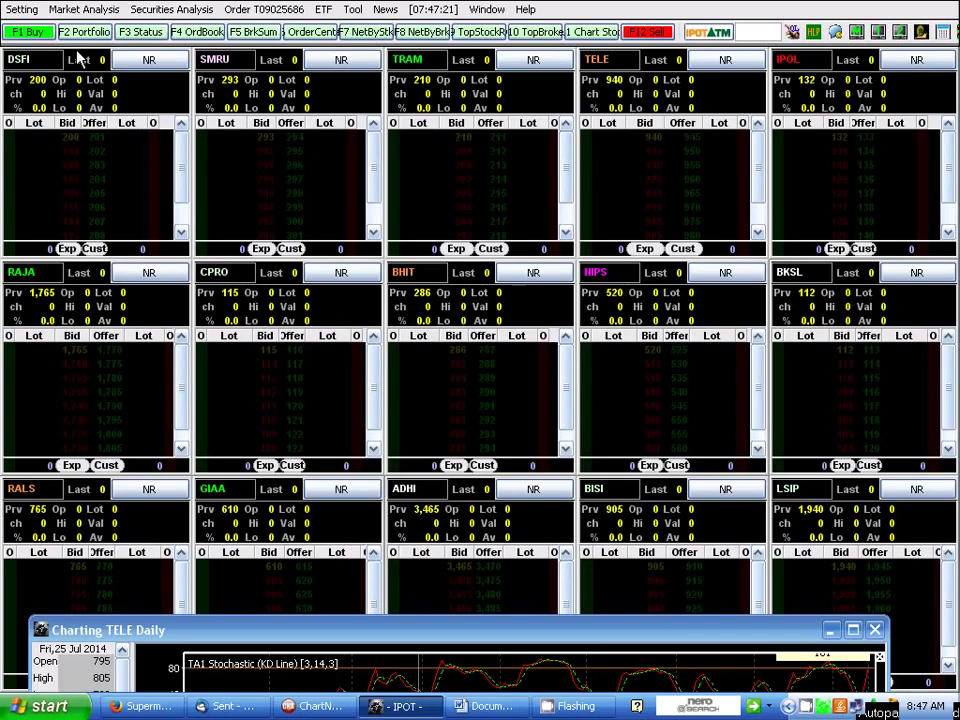
pyautogui.press('F2')
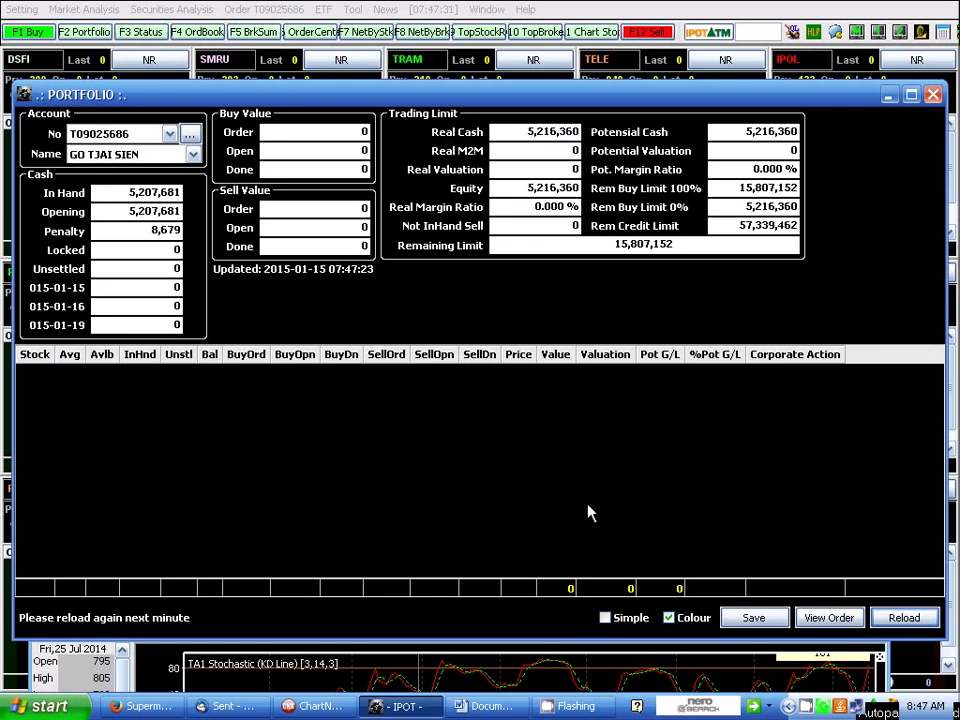
pyautogui.click(145, 706)
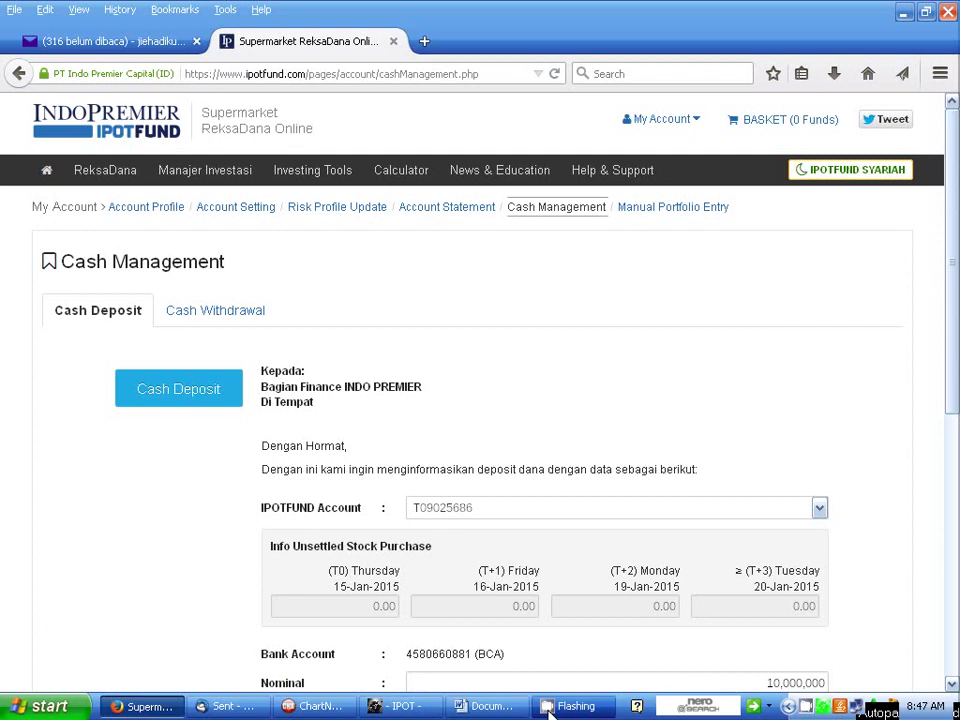
# - Check the mail draft, then add a new line below WAJIB KONFIRMASI in the Word notes
pyautogui.click(135, 38)
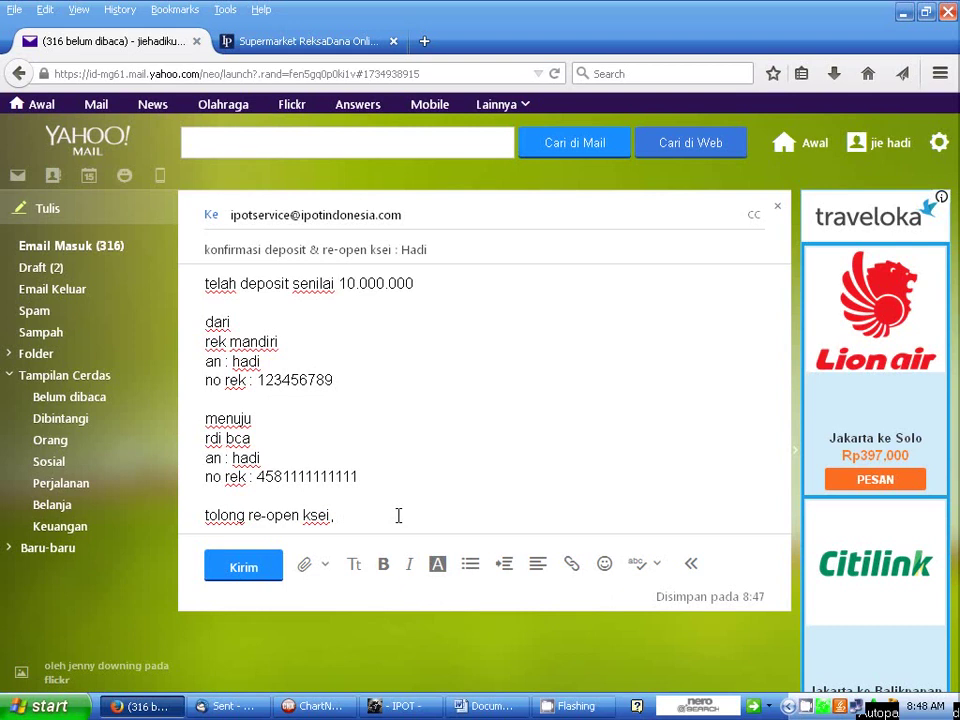
pyautogui.hotkey('alt', 'Tab')
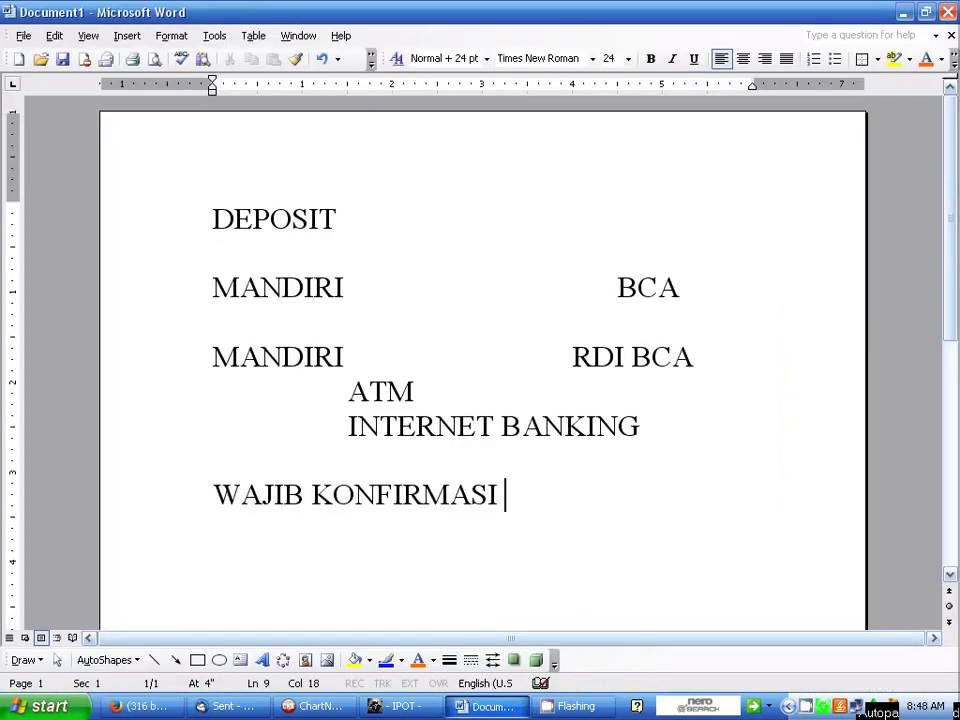
pyautogui.press('Return')
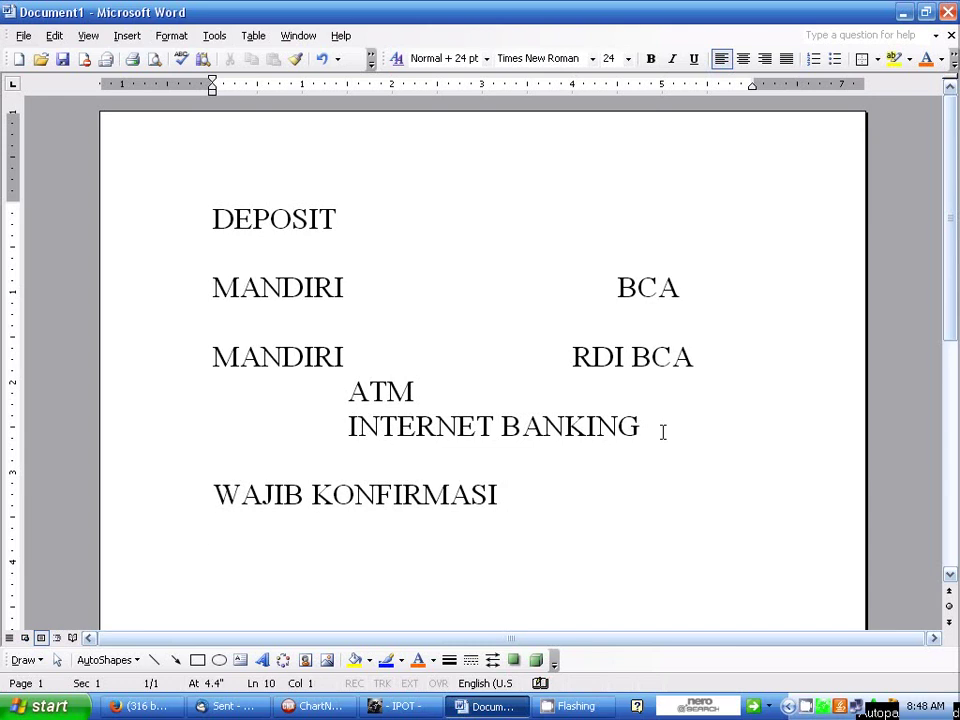